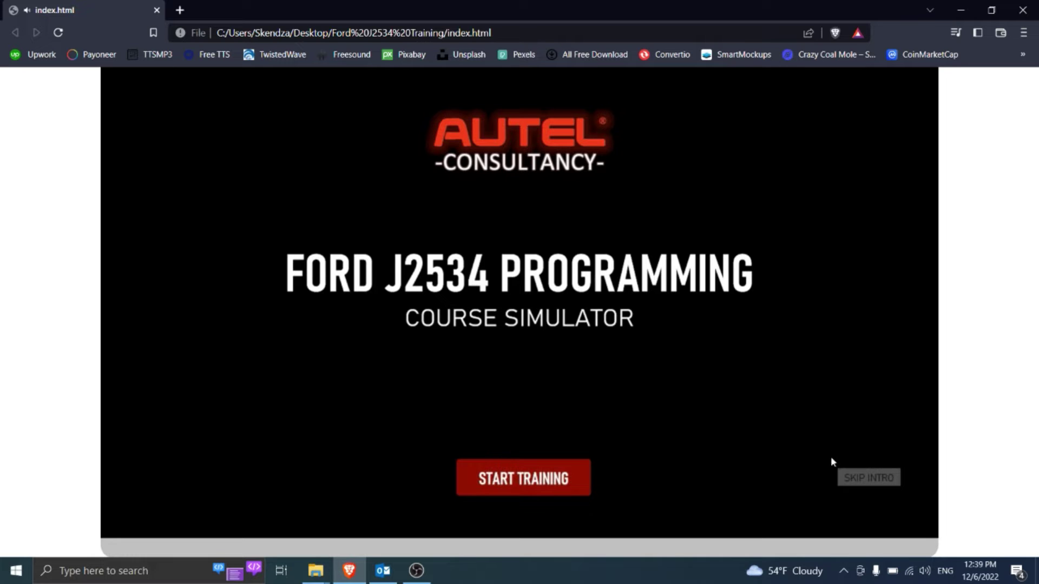
- Start the training course from the intro screen
{"action": "left_click", "coordinate": [548, 482]}
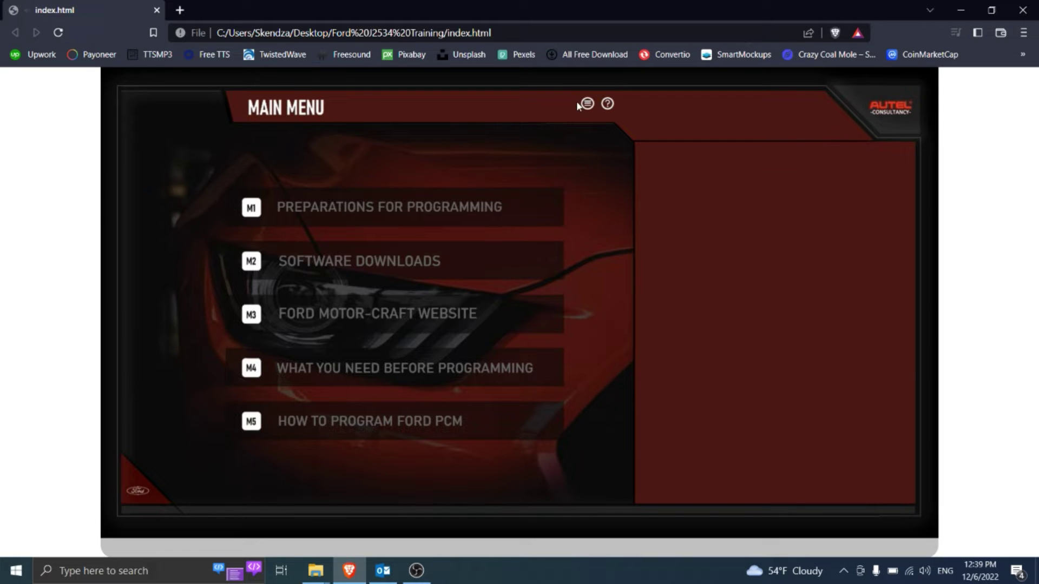
- Open M1's Disable firewall lesson, run its demonstration, then switch to the exercise
{"action": "left_click", "coordinate": [442, 207]}
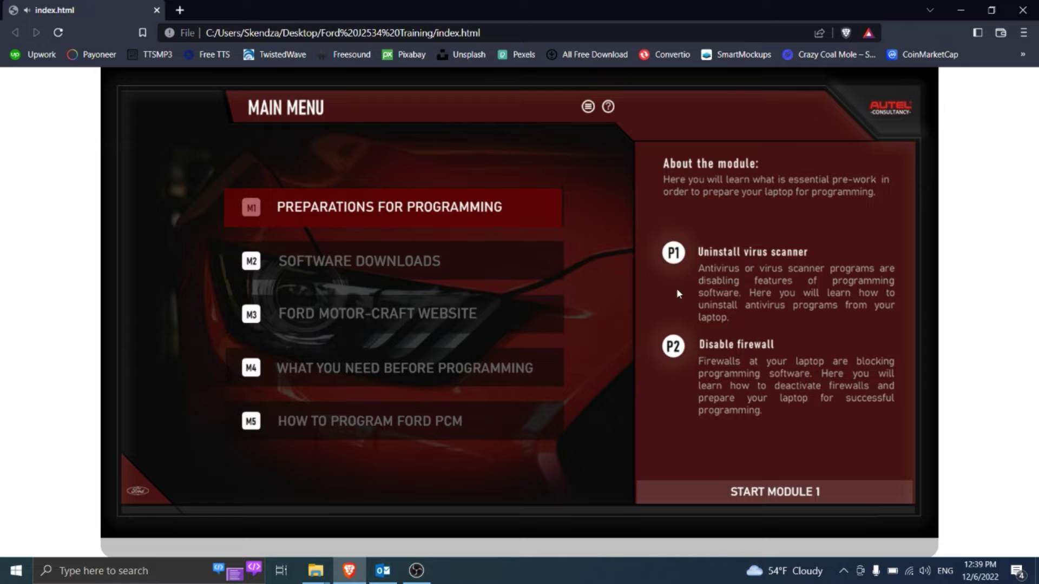
{"action": "left_click", "coordinate": [677, 349]}
{"action": "left_click", "coordinate": [576, 379]}
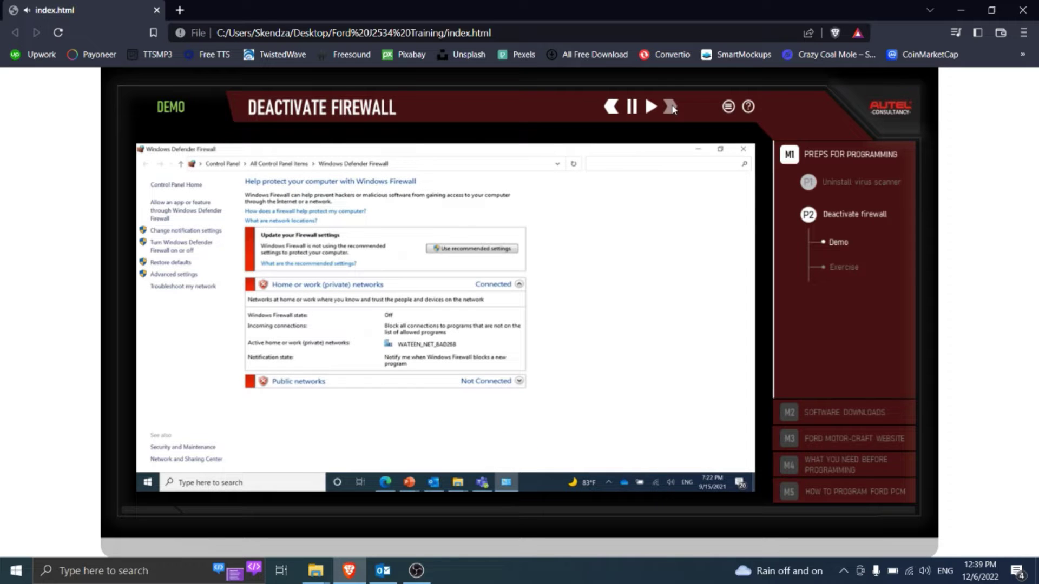
{"action": "left_click", "coordinate": [839, 269]}
- Search 'check fire' on the simulated desktop and reach the firewall on/off settings, briefly viewing Help
{"action": "left_click", "coordinate": [575, 358]}
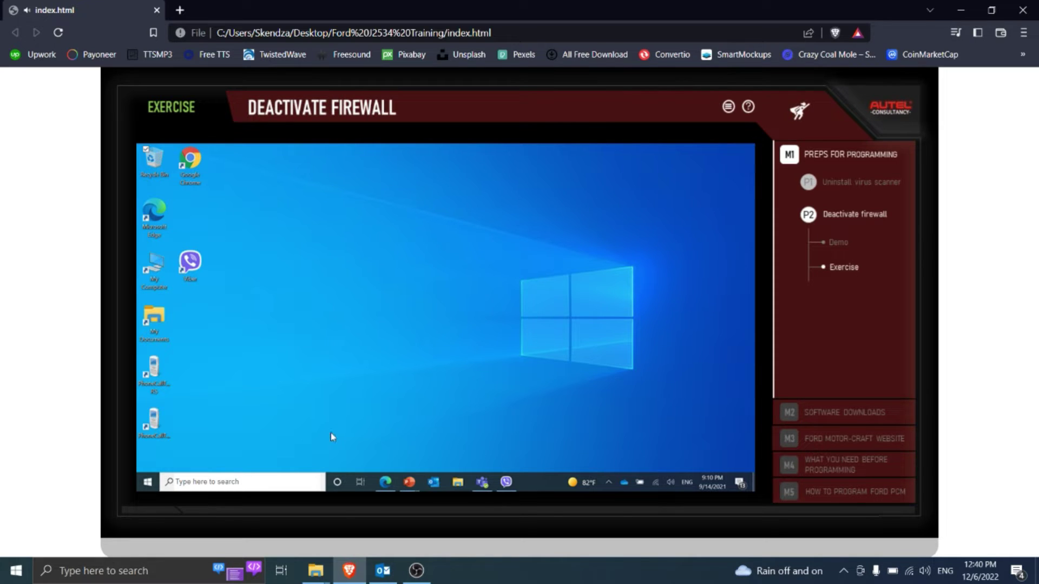
{"action": "left_click", "coordinate": [260, 483]}
{"action": "type", "text": "Typch"}
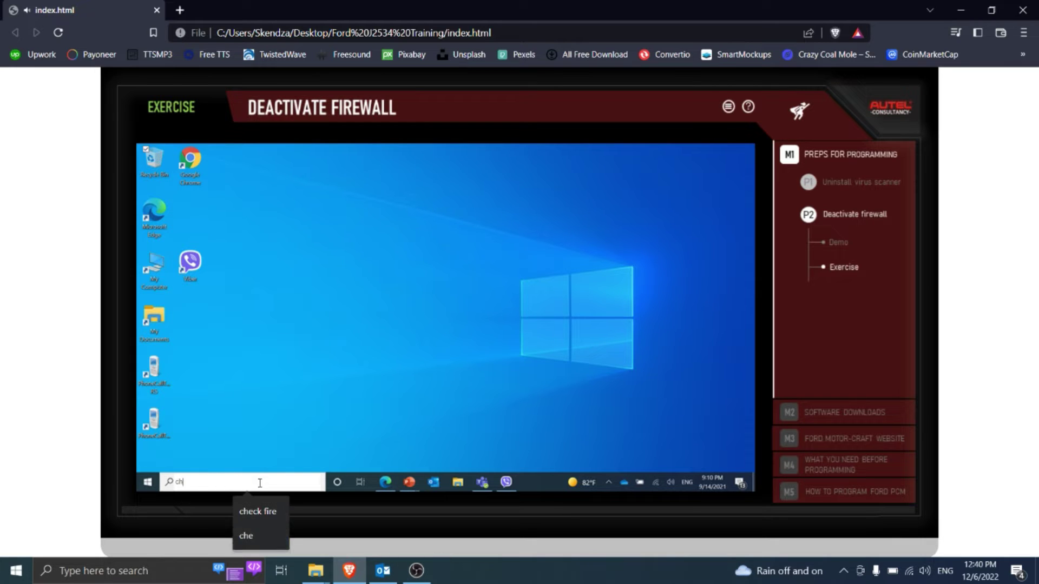
{"action": "type", "text": "eck fire"}
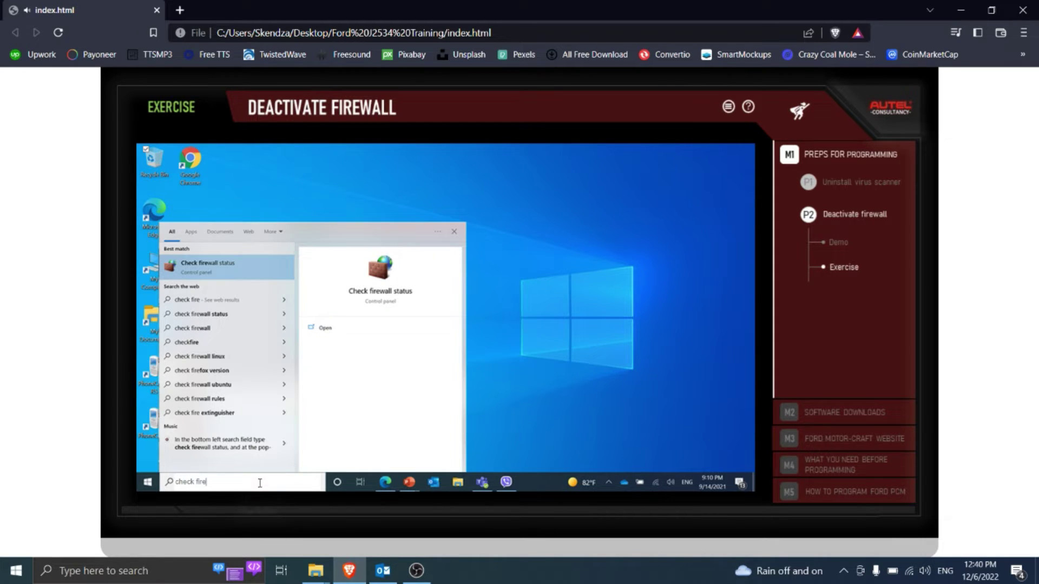
{"action": "left_click", "coordinate": [199, 269]}
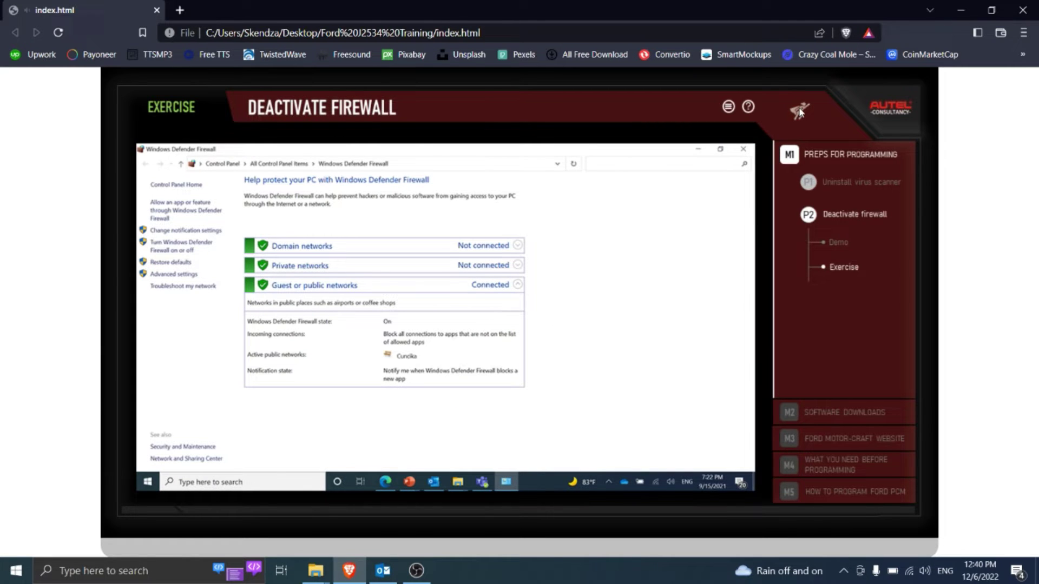
{"action": "left_click", "coordinate": [184, 248]}
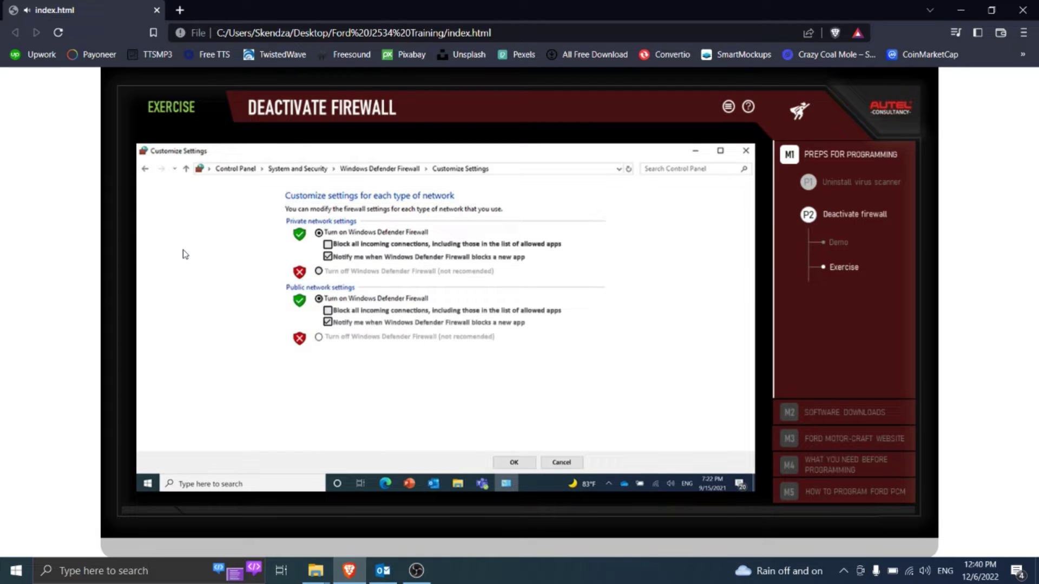
{"action": "left_click", "coordinate": [729, 106]}
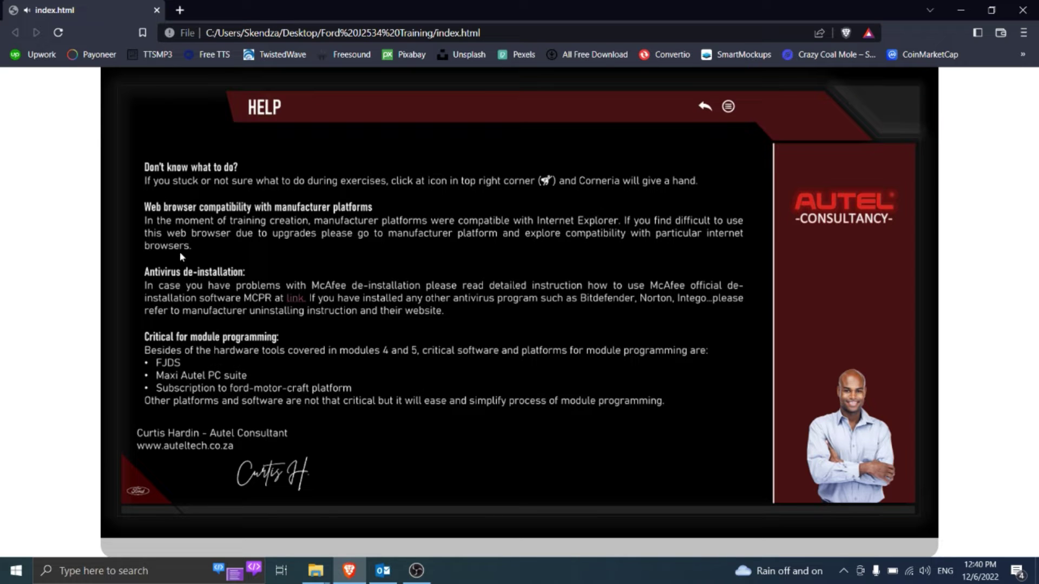
{"action": "left_click", "coordinate": [711, 106]}
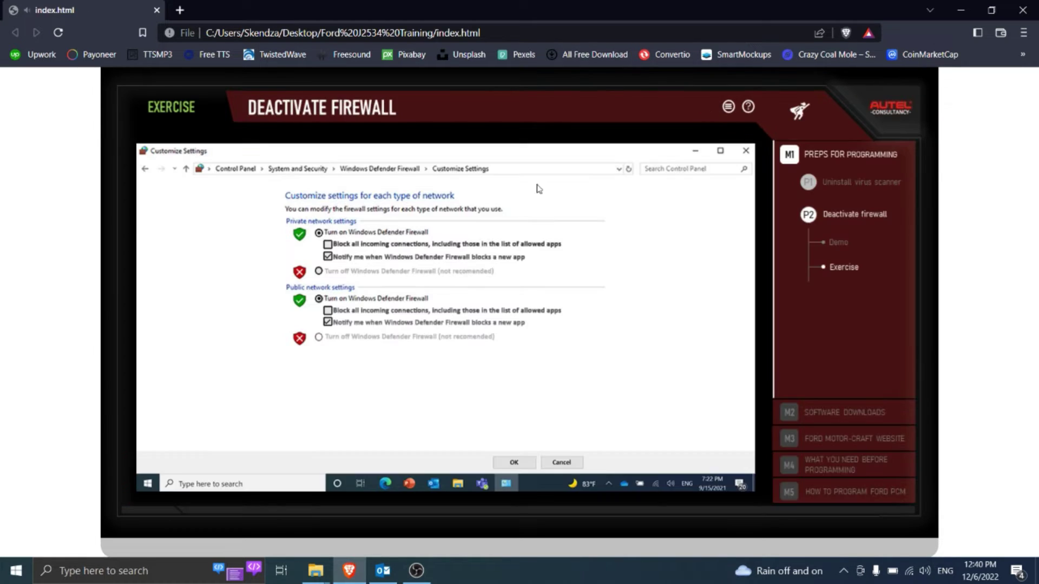
- Return to the Main Menu and launch the M4 J2534 device demo
{"action": "left_click", "coordinate": [730, 105]}
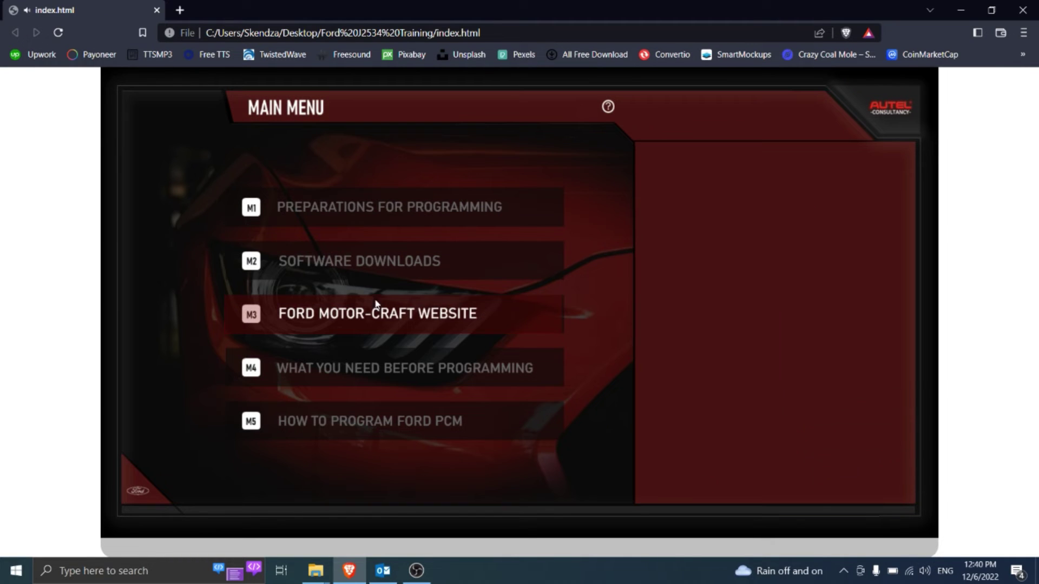
{"action": "left_click", "coordinate": [351, 373]}
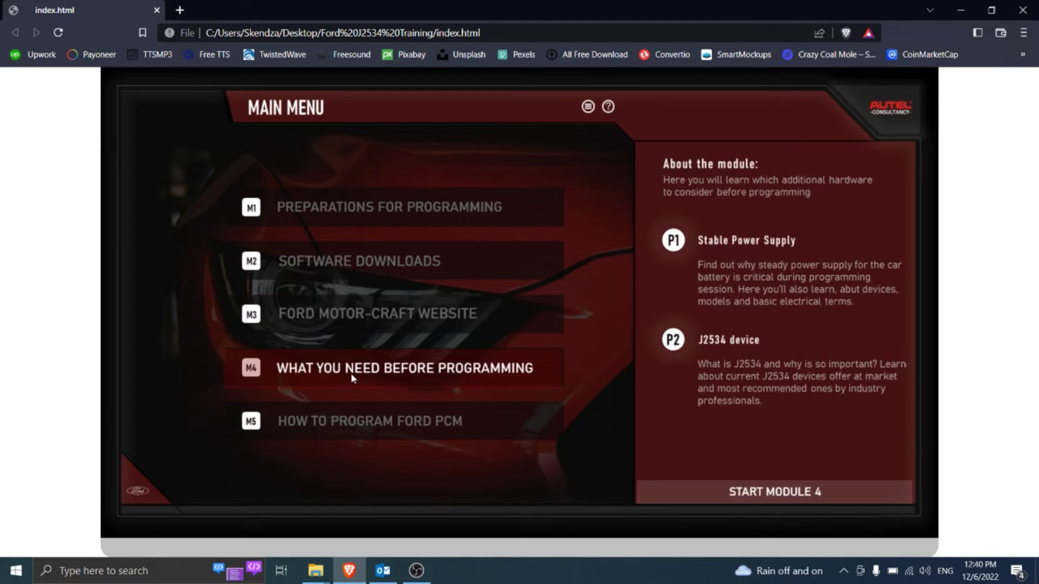
{"action": "left_click", "coordinate": [671, 333]}
{"action": "left_click", "coordinate": [550, 357]}
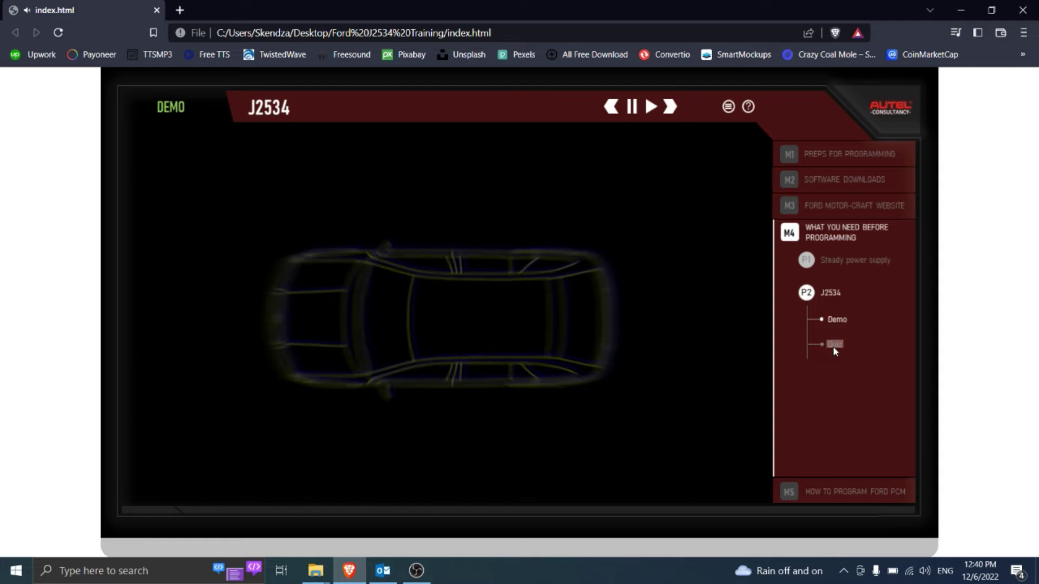
- Take the J2534 quiz, answering DTC error code, Emission Case Utility, flash programming, OBD link, Pass through device
{"action": "left_click", "coordinate": [833, 347]}
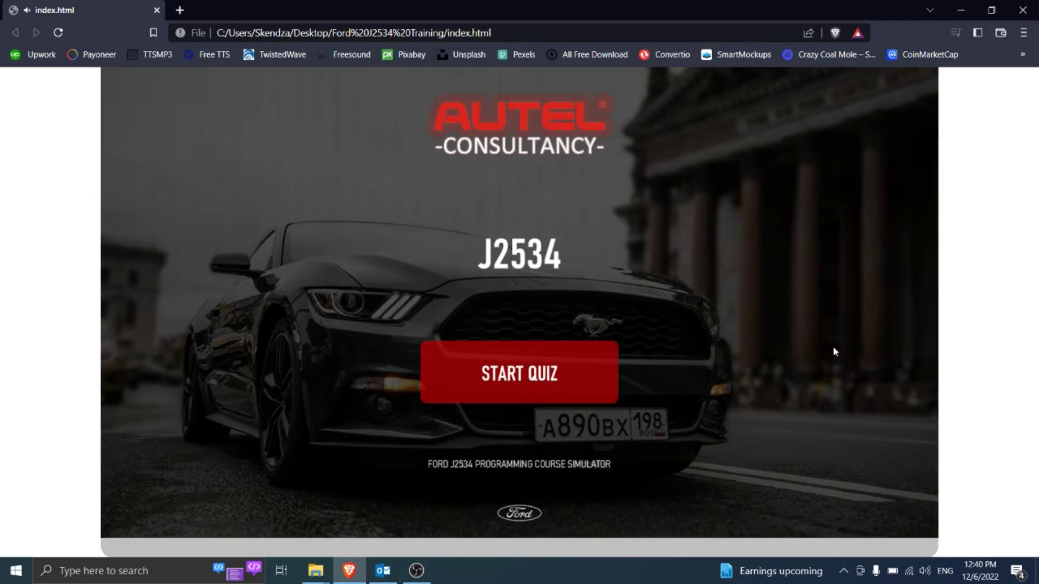
{"action": "left_click", "coordinate": [537, 375]}
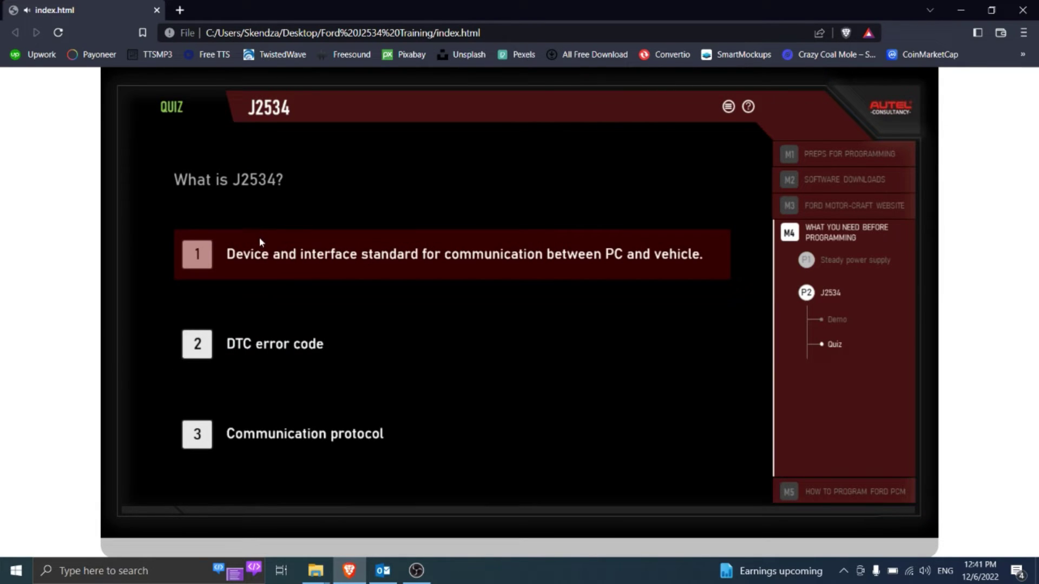
{"action": "left_click", "coordinate": [273, 344]}
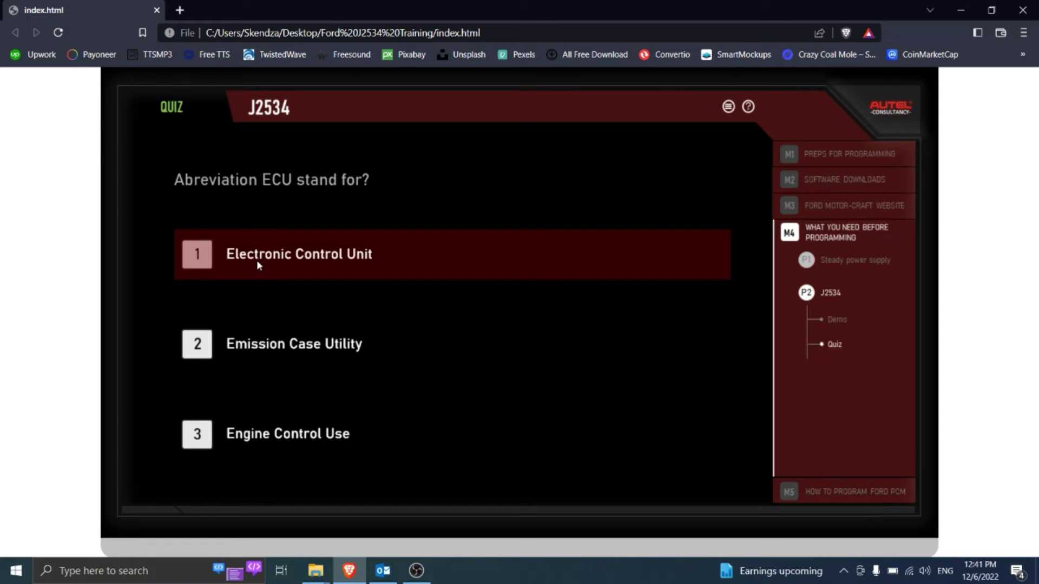
{"action": "left_click", "coordinate": [254, 361]}
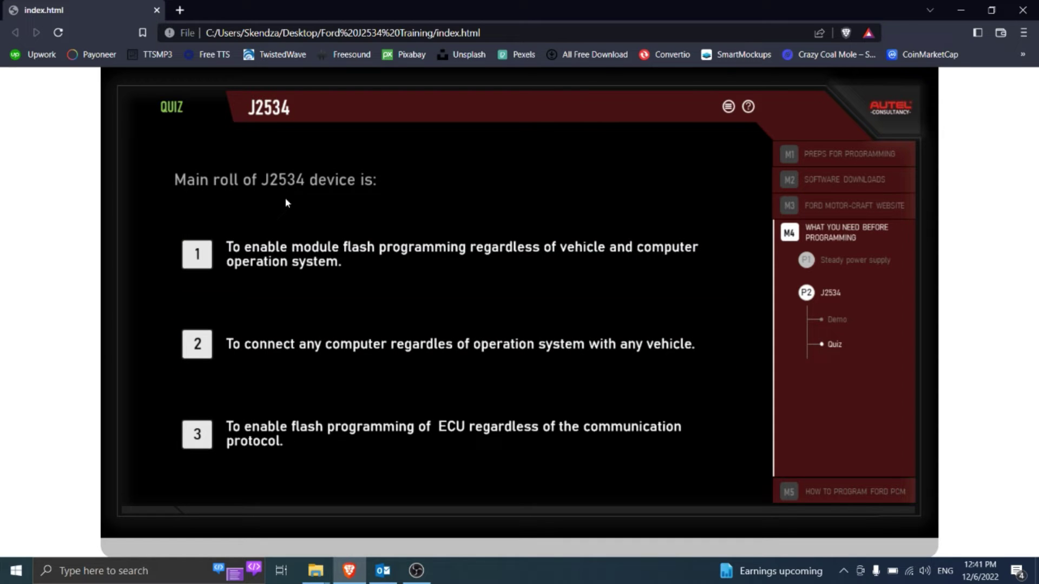
{"action": "left_click", "coordinate": [292, 431]}
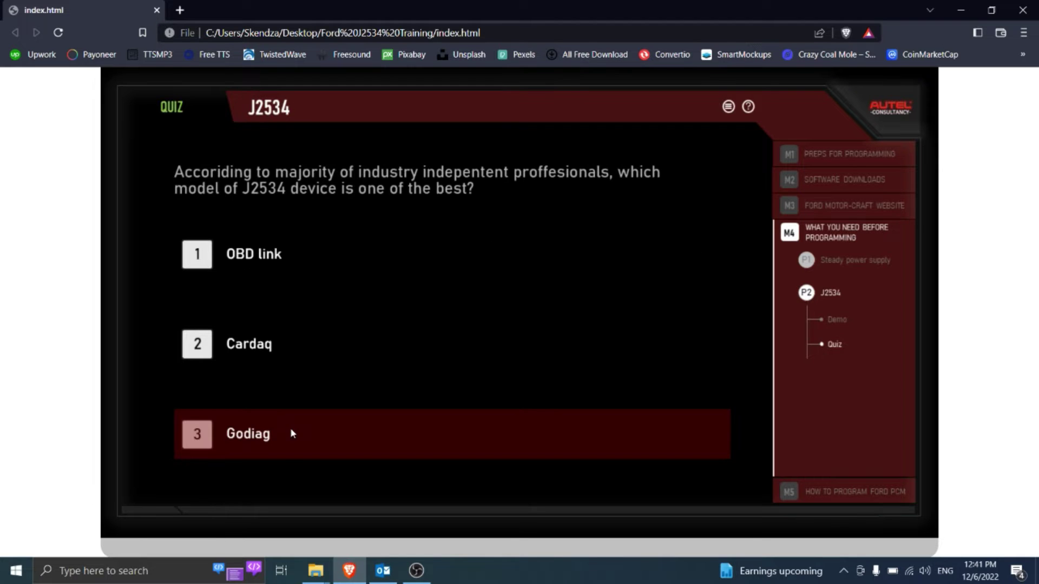
{"action": "left_click", "coordinate": [241, 253]}
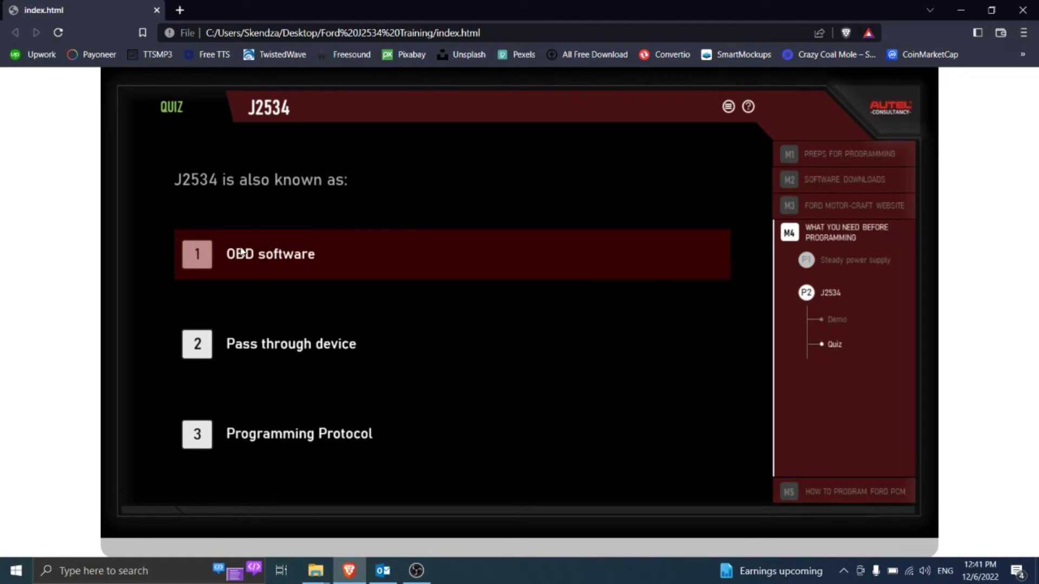
{"action": "left_click", "coordinate": [252, 343]}
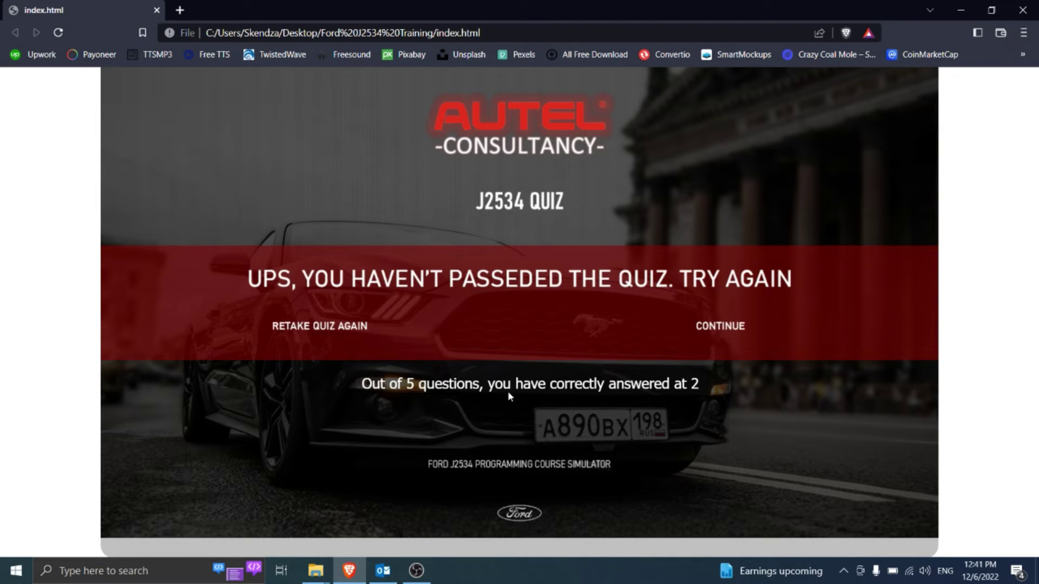
- Continue past the failed quiz, start the used-PCM purchasing demo, and return to the Main Menu
{"action": "left_click", "coordinate": [701, 330]}
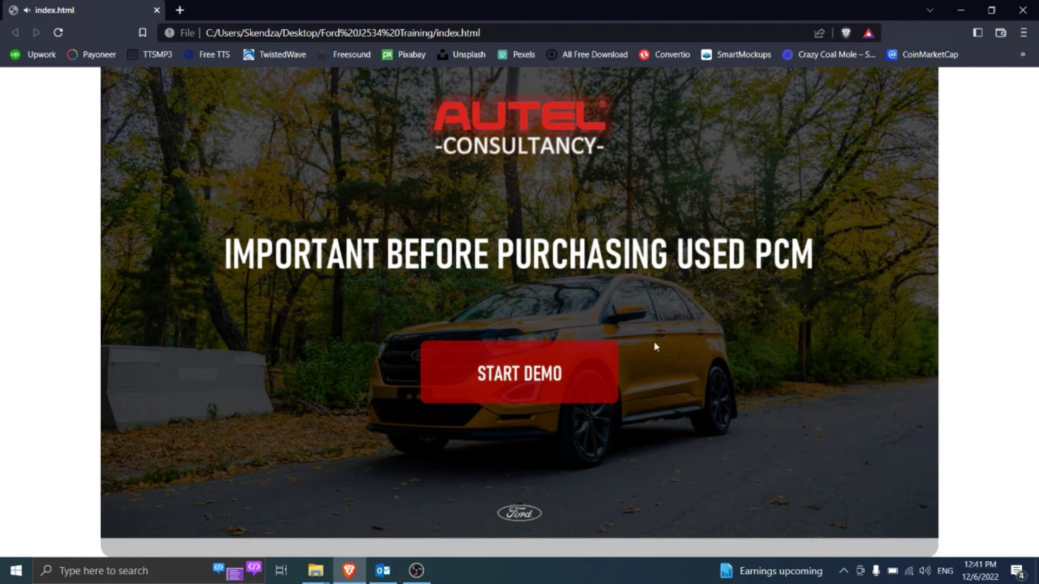
{"action": "left_click", "coordinate": [593, 353]}
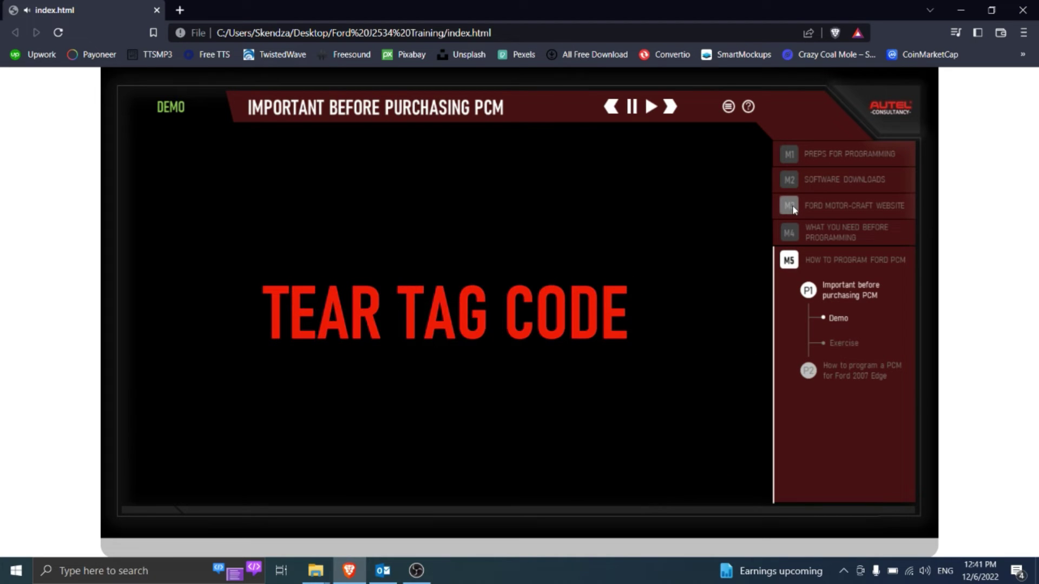
{"action": "left_click", "coordinate": [789, 239]}
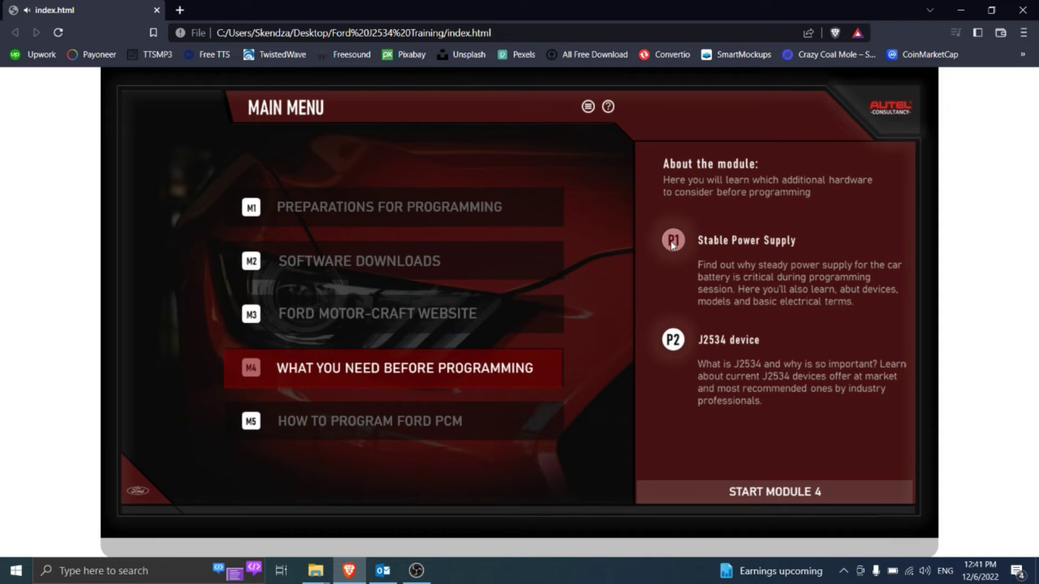
- Launch M5's 2007 Ford Edge PCM game, answer the customer's phone call and accept the replacement job
{"action": "left_click", "coordinate": [379, 421]}
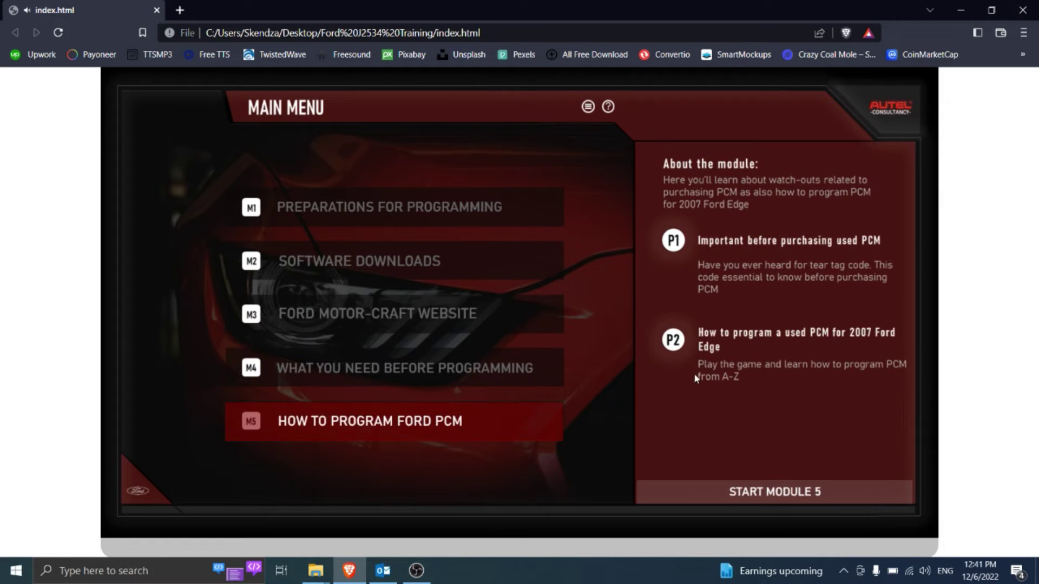
{"action": "left_click", "coordinate": [672, 341]}
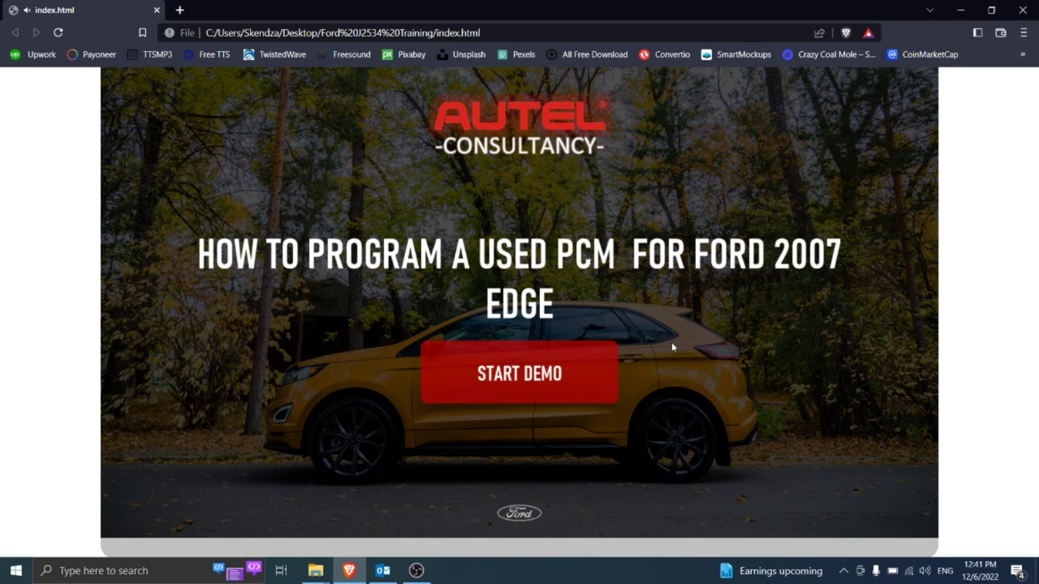
{"action": "left_click", "coordinate": [575, 375]}
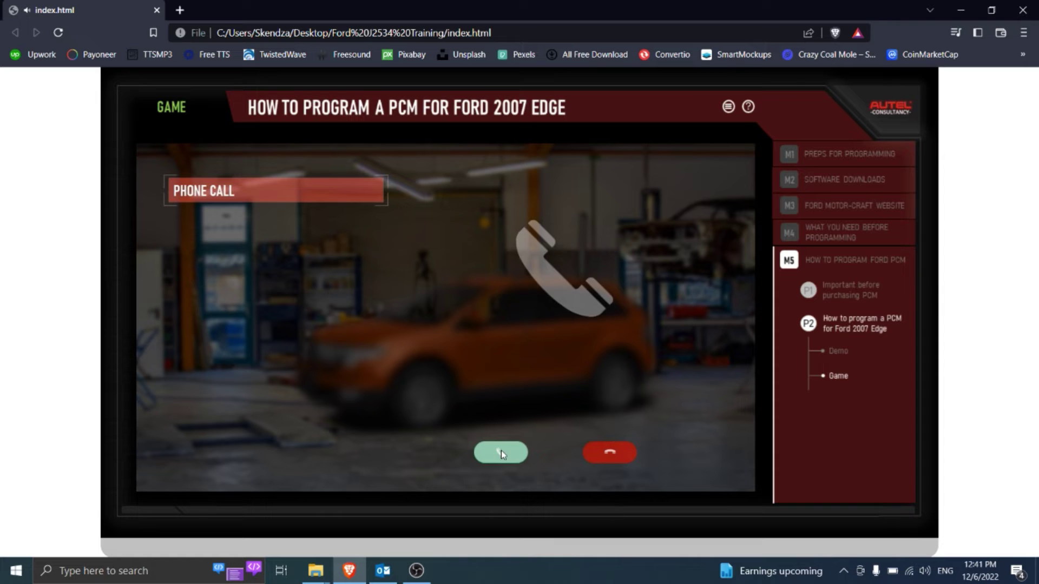
{"action": "left_click", "coordinate": [501, 453]}
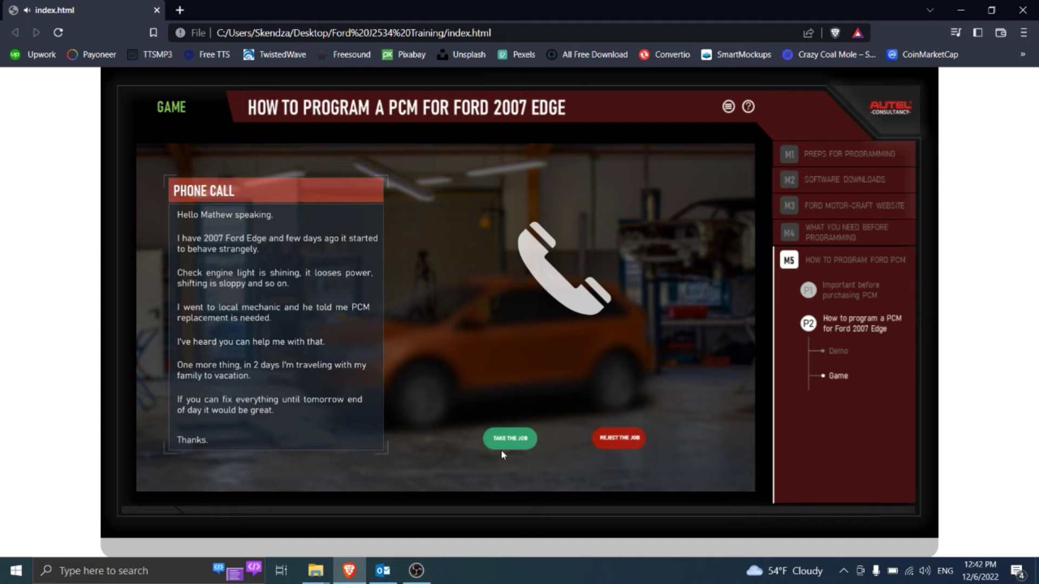
{"action": "left_click", "coordinate": [508, 439]}
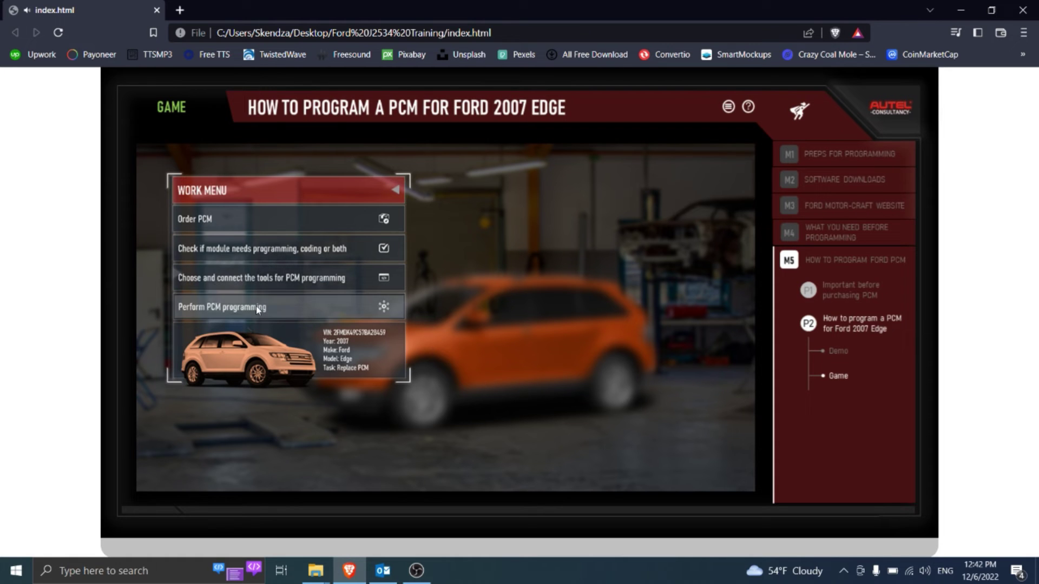
- Open the PCM order form and enter Make Ford, Model Edge, Year 2007
{"action": "left_click", "coordinate": [254, 220]}
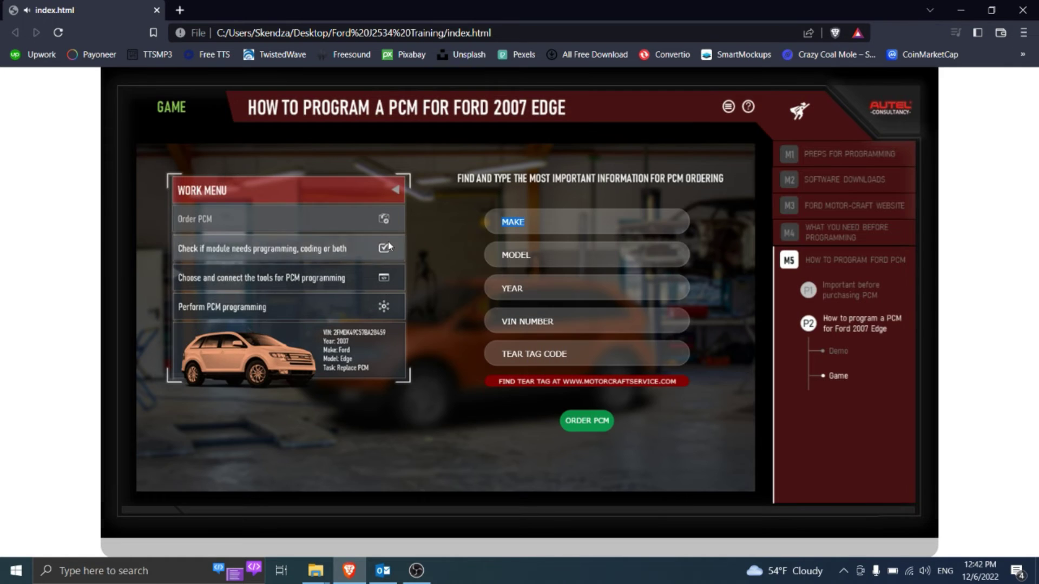
{"action": "left_click_drag", "start_coordinate": [501, 222], "coordinate": [451, 215]}
{"action": "left_click", "coordinate": [538, 224]}
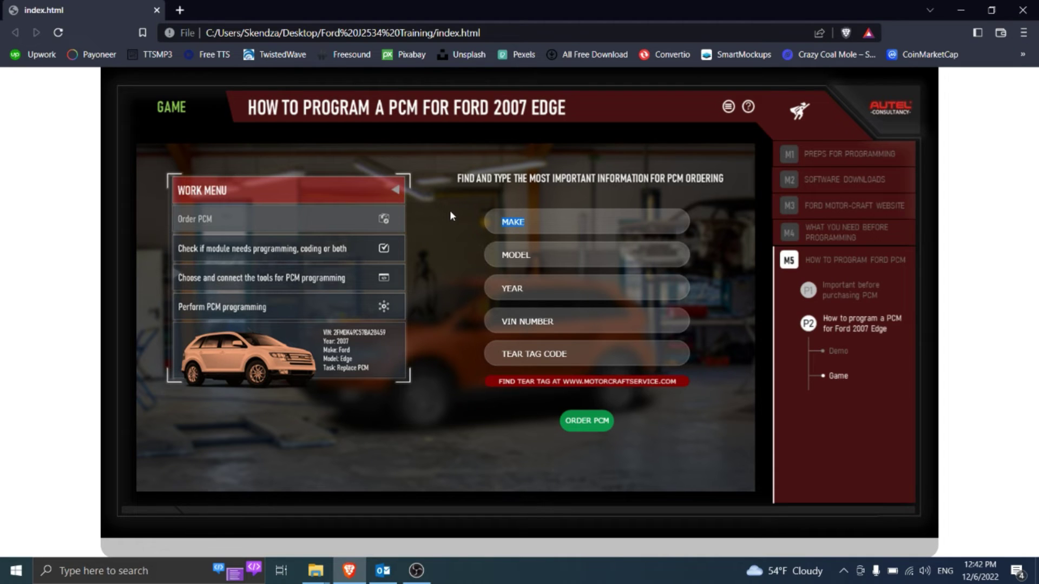
{"action": "type", "text": "Ford"}
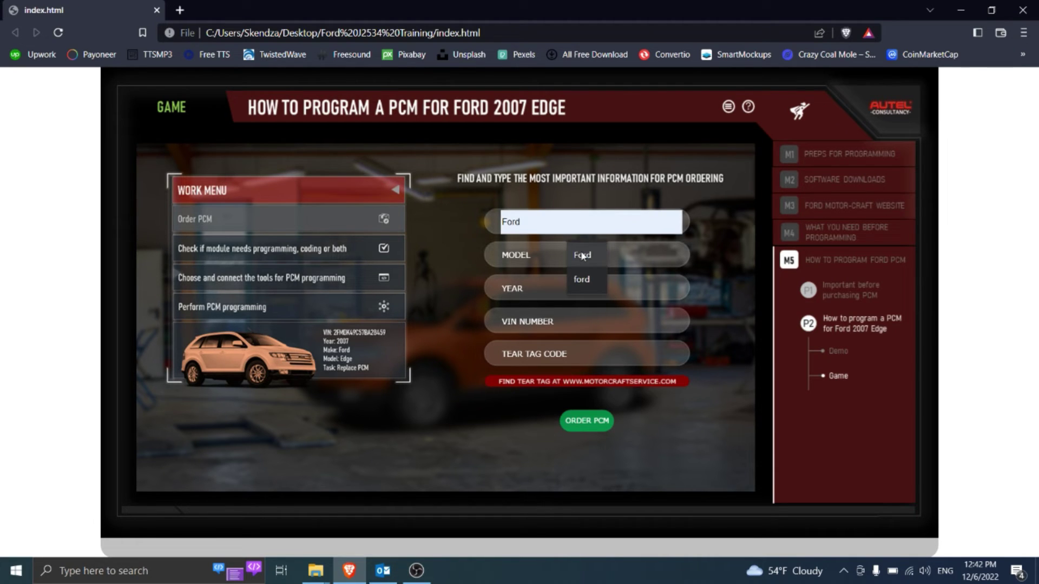
{"action": "left_click", "coordinate": [582, 255]}
{"action": "key", "text": "Tab"}
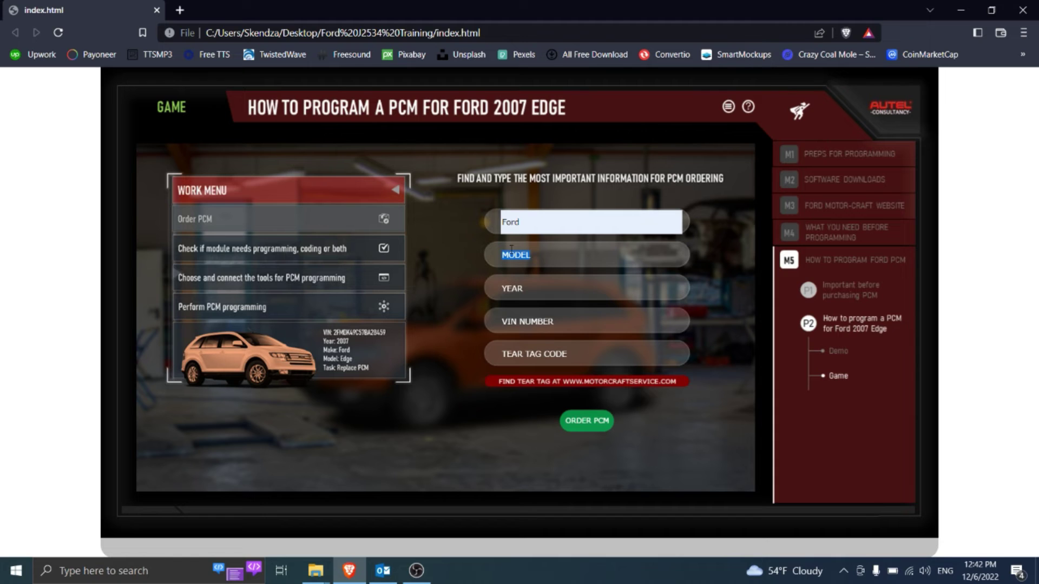
{"action": "type", "text": "Edge"}
{"action": "left_click", "coordinate": [583, 291]}
{"action": "left_click", "coordinate": [563, 292]}
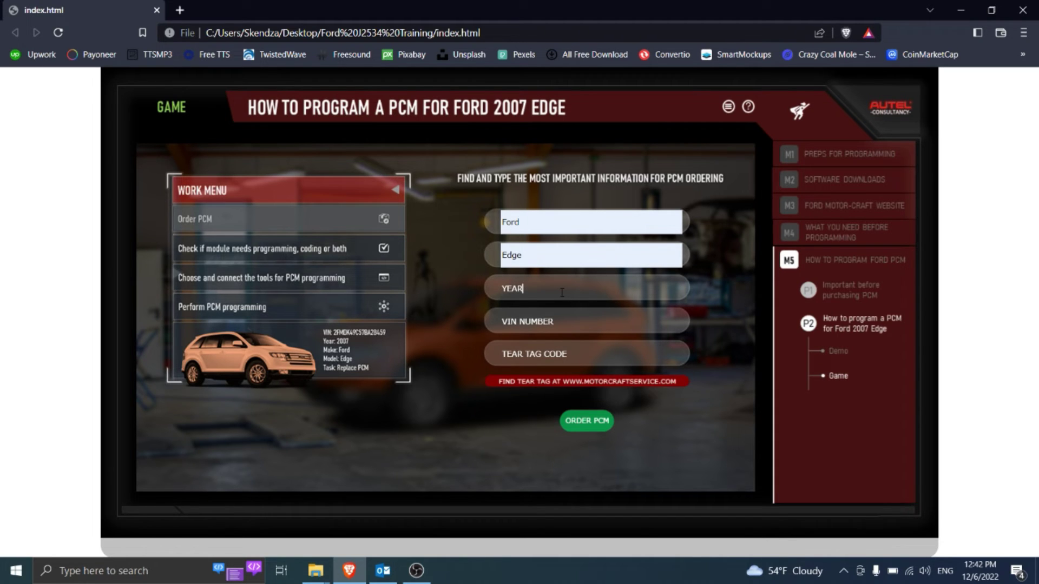
{"action": "key", "text": "BackSpace"}
{"action": "key", "text": "BackSpace"}
{"action": "key", "text": "BackSpace"}
{"action": "type", "text": "2007"}
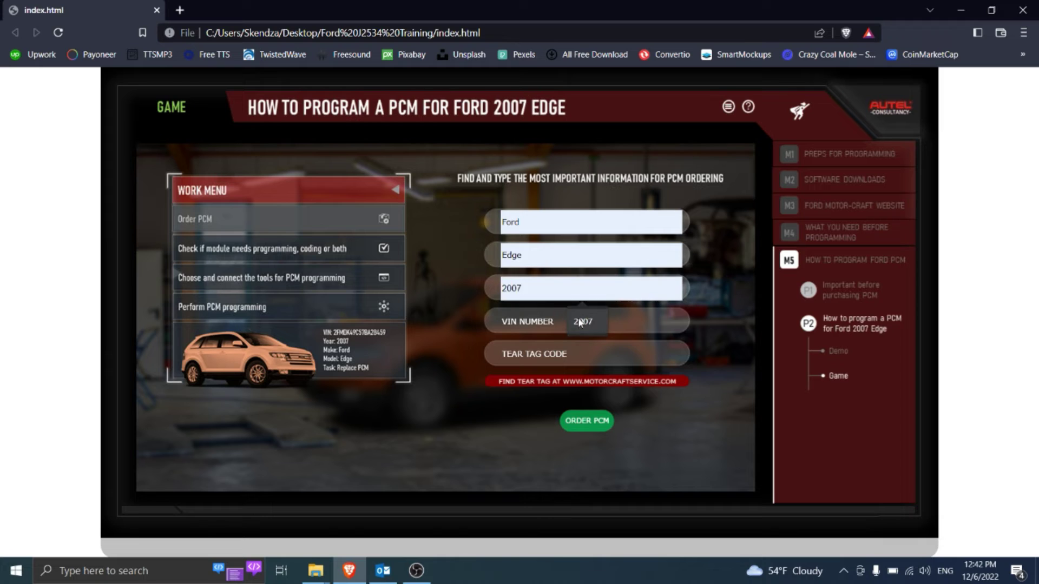
{"action": "left_click", "coordinate": [583, 321]}
- Fill in the car's VIN and tear tag uze5 from the suggestions, then submit the order
{"action": "left_click_drag", "start_coordinate": [554, 321], "coordinate": [476, 325]}
{"action": "key", "text": "BackSpace"}
{"action": "left_click", "coordinate": [520, 327]}
{"action": "left_click", "coordinate": [591, 350]}
{"action": "left_click_drag", "start_coordinate": [587, 354], "coordinate": [463, 357]}
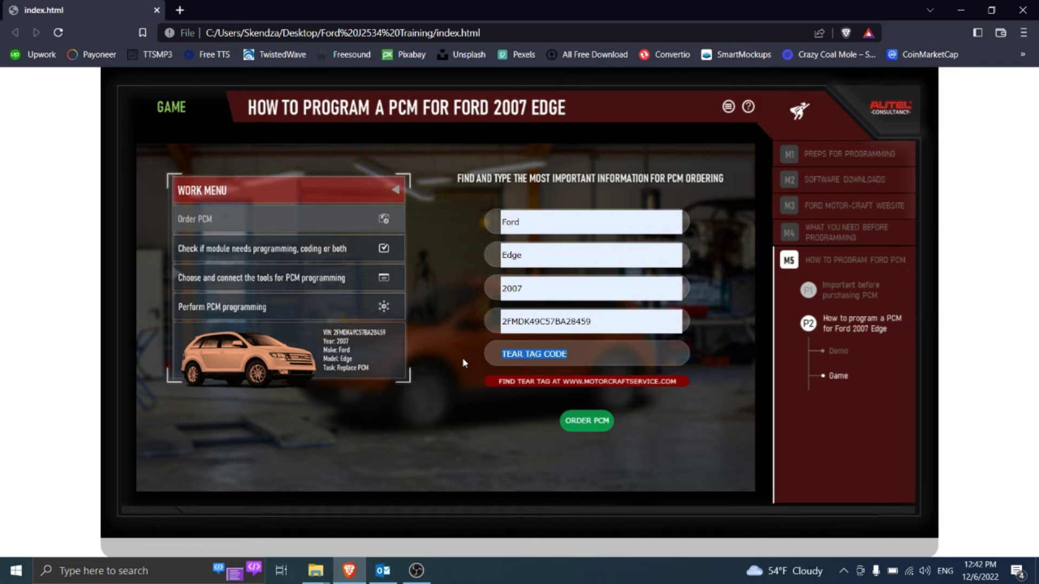
{"action": "key", "text": "BackSpace"}
{"action": "left_click", "coordinate": [509, 356]}
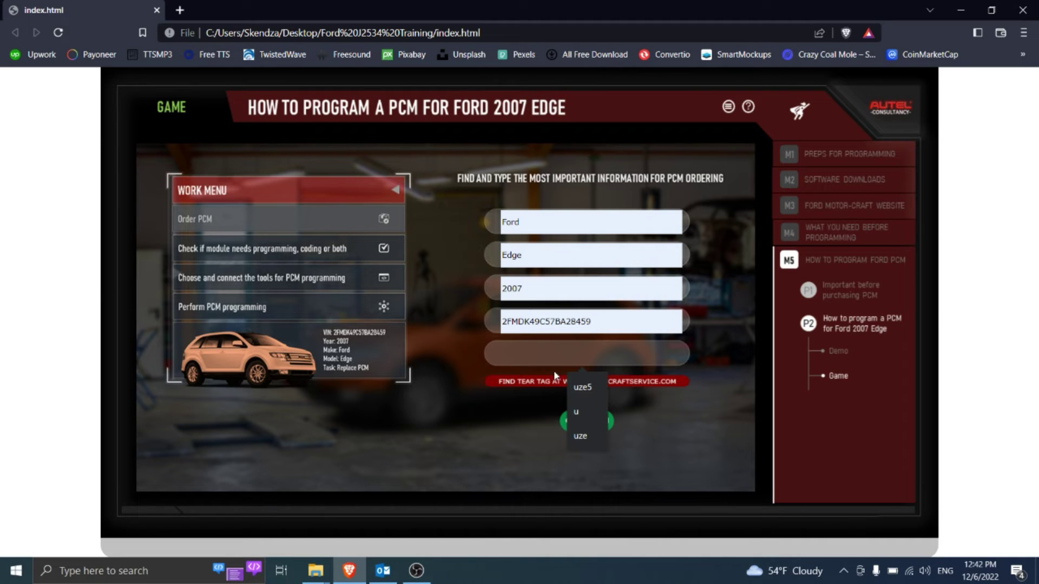
{"action": "left_click", "coordinate": [580, 388]}
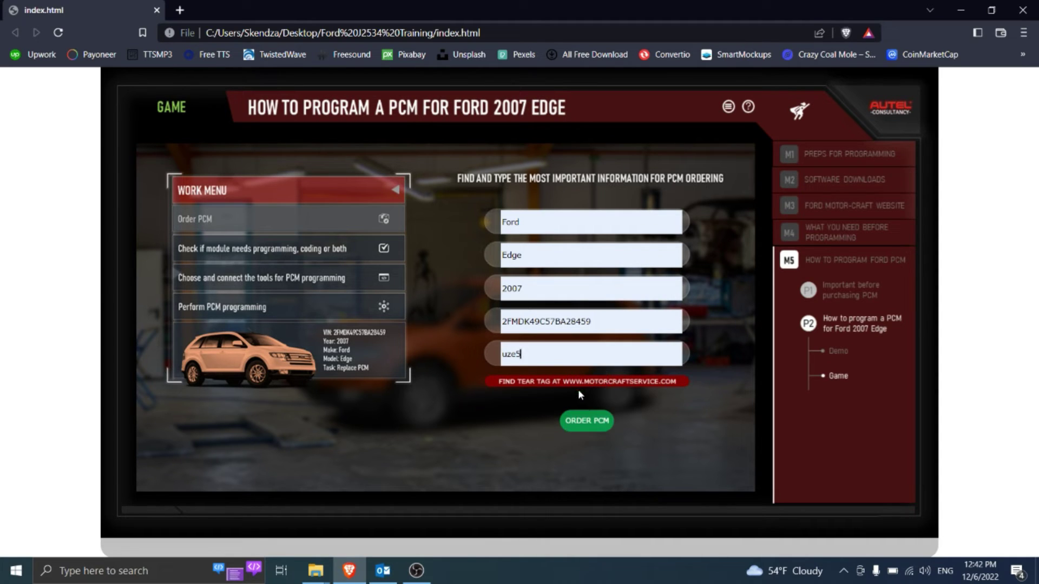
{"action": "left_click", "coordinate": [588, 419]}
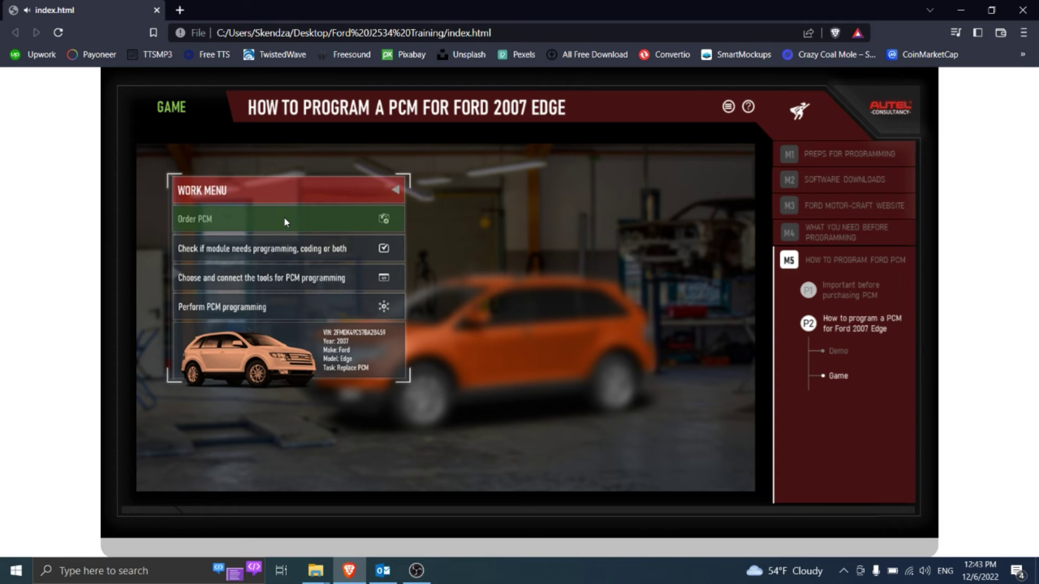
{"action": "left_click", "coordinate": [341, 253]}
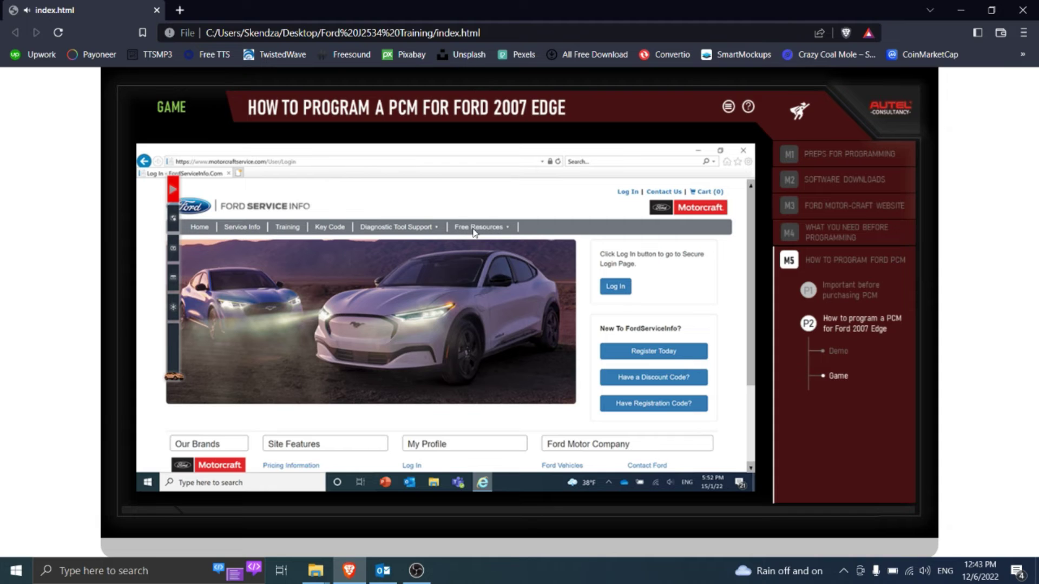
{"action": "left_click", "coordinate": [172, 190]}
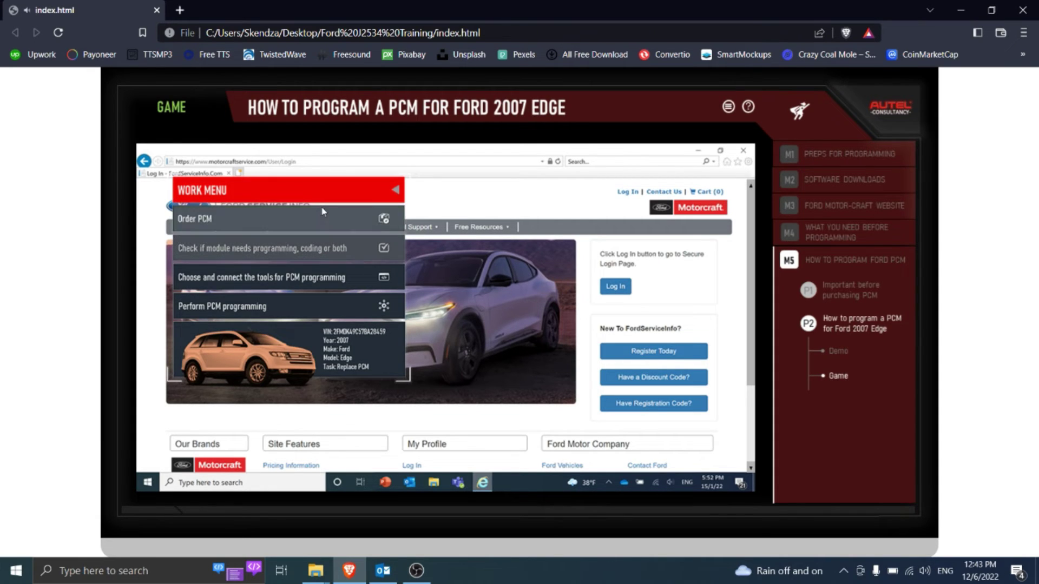
{"action": "left_click", "coordinate": [396, 190]}
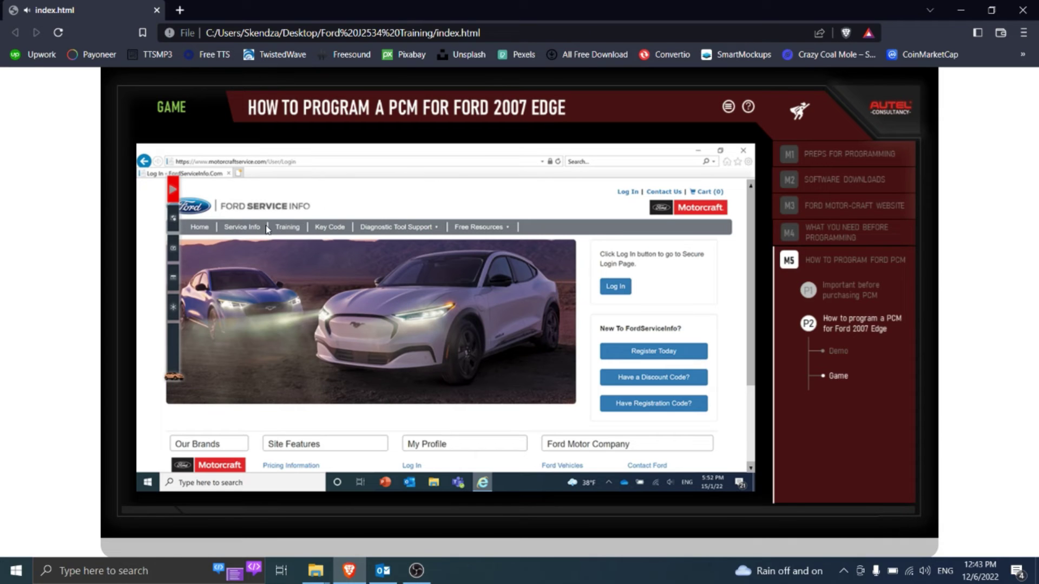
{"action": "left_click", "coordinate": [616, 287]}
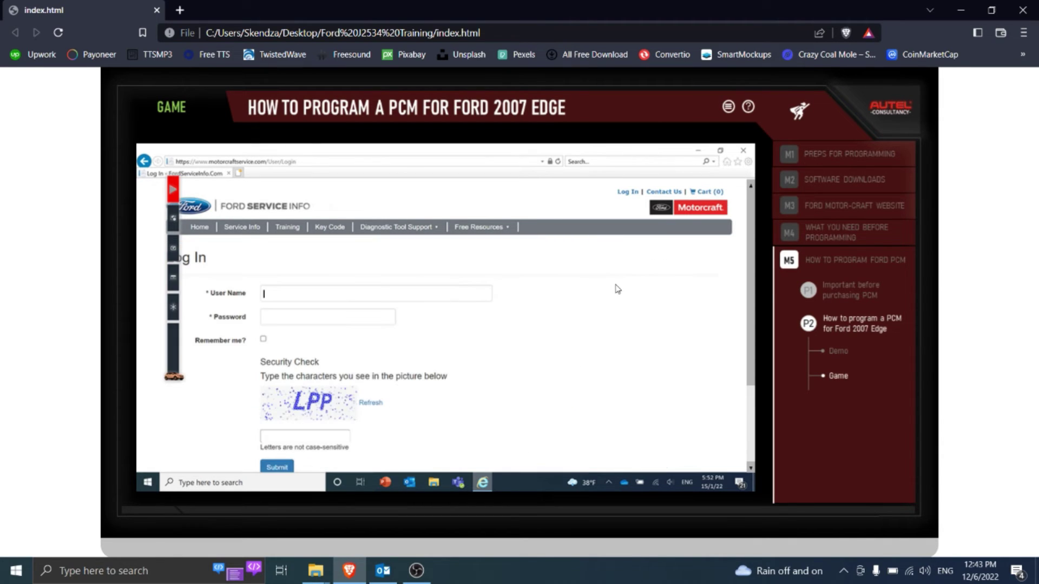
{"action": "left_click", "coordinate": [380, 292]}
{"action": "left_click", "coordinate": [376, 319]}
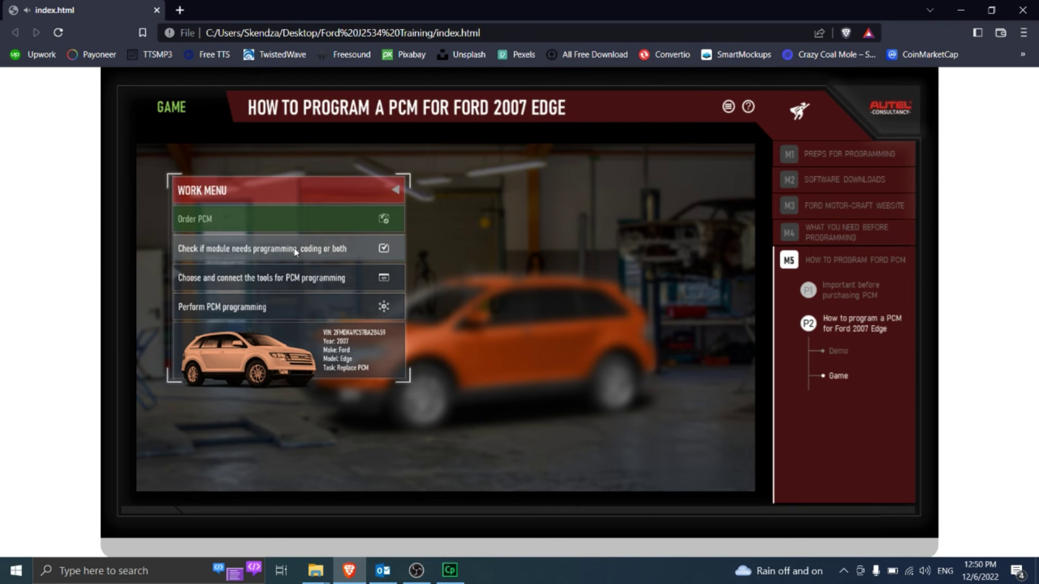
- Complete the module check, then place monitor, laptop, U-cable, ID card and tall device in slots and submit
{"action": "left_click", "coordinate": [296, 250]}
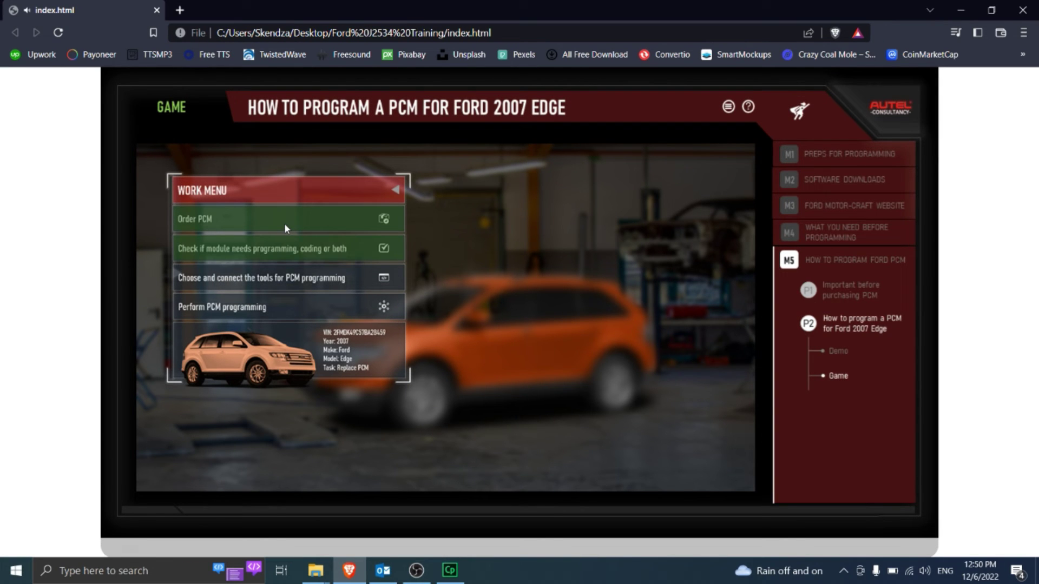
{"action": "left_click", "coordinate": [286, 278]}
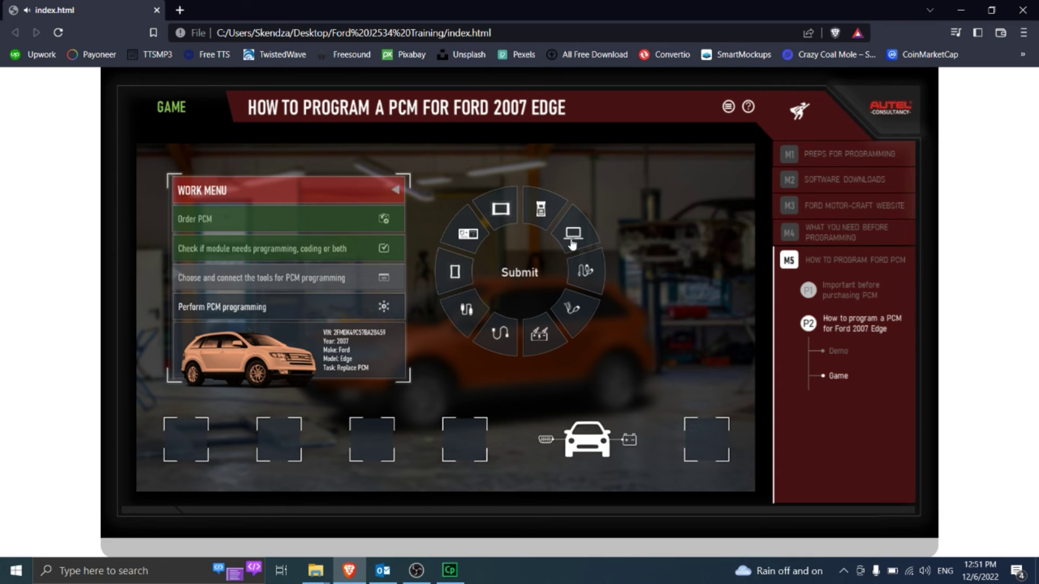
{"action": "mouse_move", "coordinate": [578, 302]}
{"action": "mouse_move", "coordinate": [555, 340]}
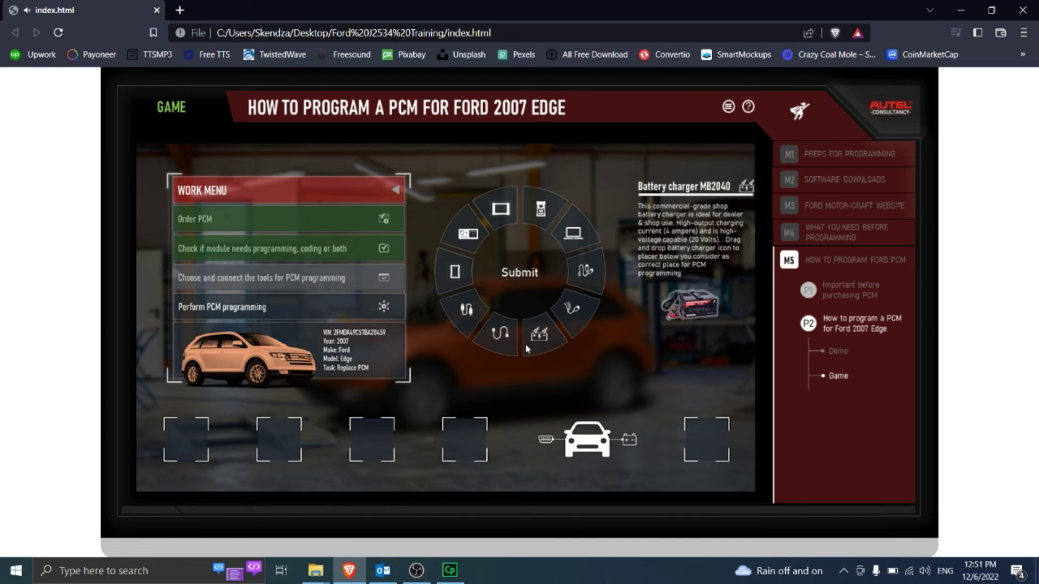
{"action": "mouse_move", "coordinate": [505, 352]}
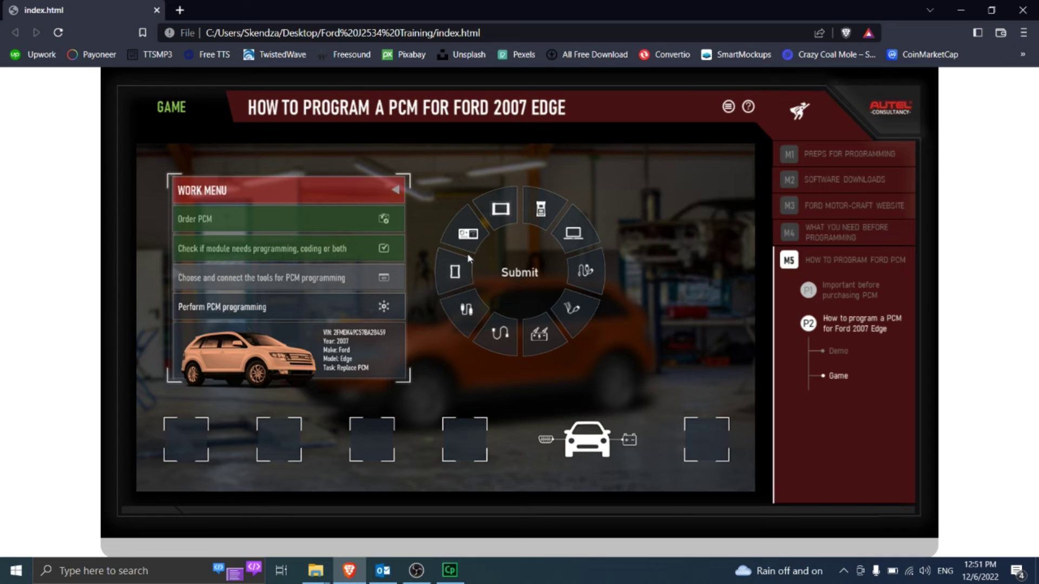
{"action": "left_click_drag", "start_coordinate": [467, 239], "coordinate": [485, 446]}
{"action": "left_click_drag", "start_coordinate": [497, 336], "coordinate": [362, 456]}
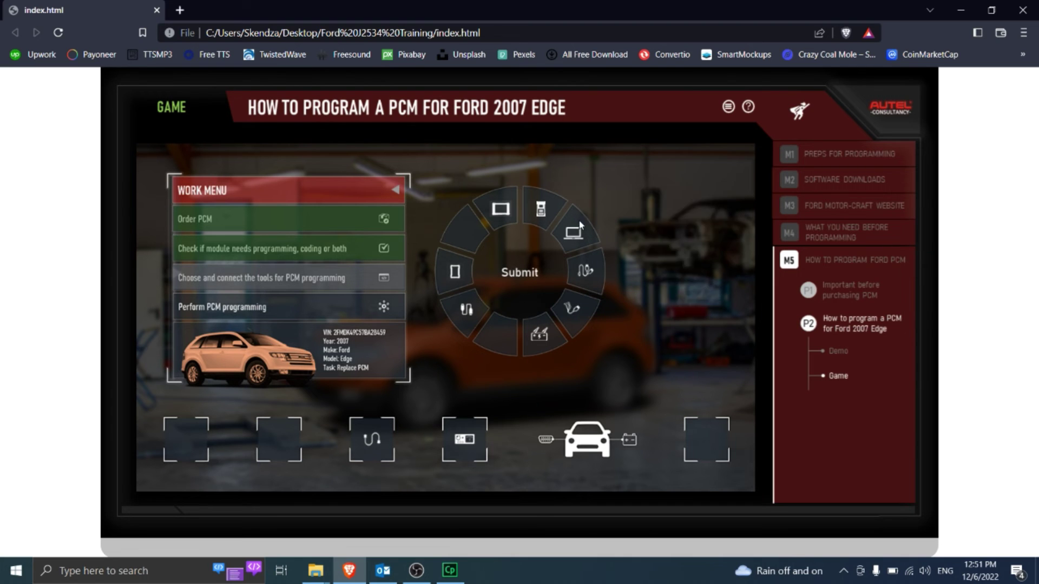
{"action": "left_click_drag", "start_coordinate": [573, 234], "coordinate": [287, 433]}
{"action": "left_click_drag", "start_coordinate": [501, 208], "coordinate": [183, 461]}
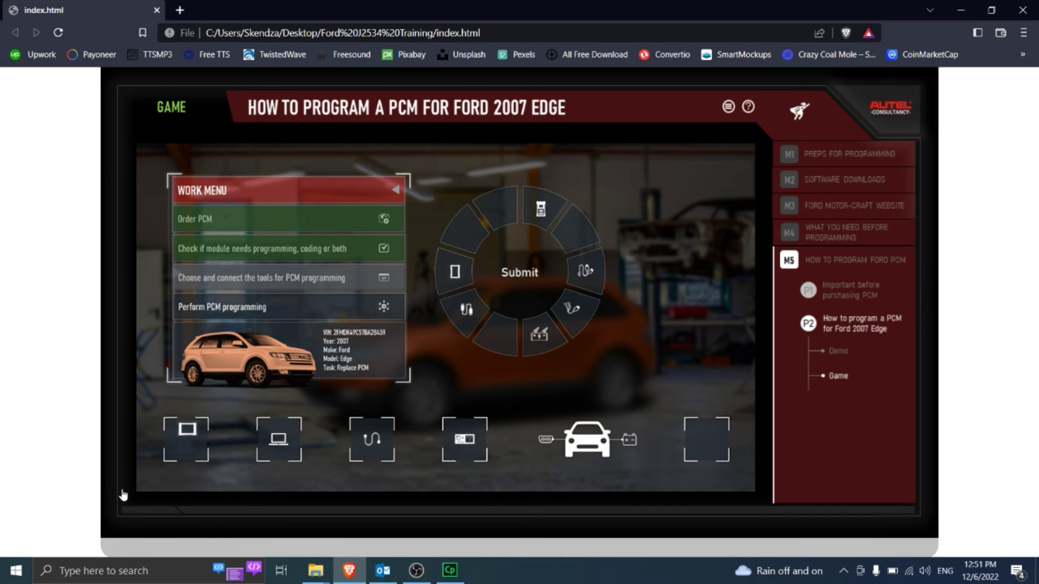
{"action": "left_click_drag", "start_coordinate": [454, 273], "coordinate": [710, 437]}
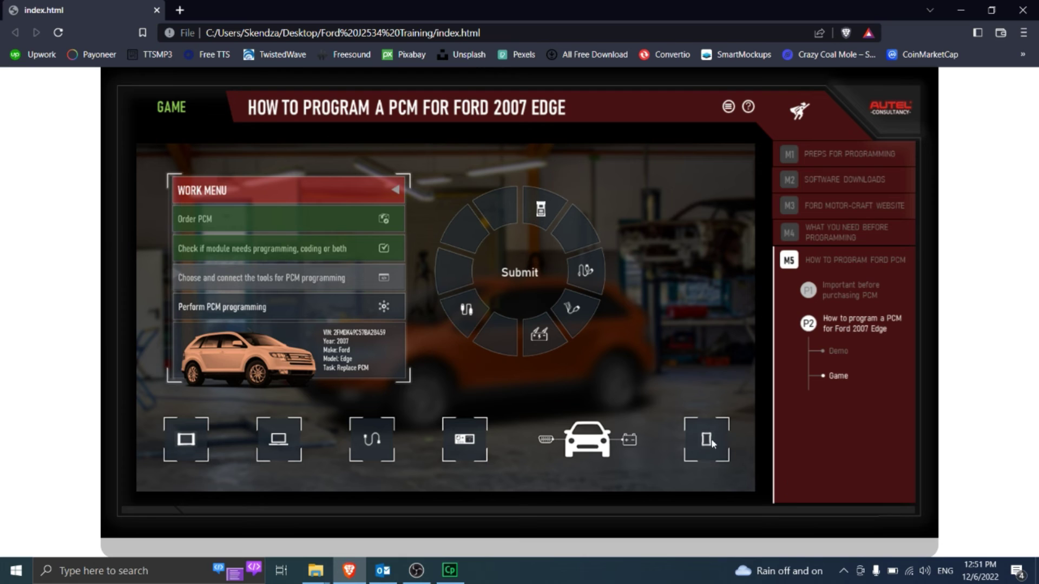
{"action": "left_click", "coordinate": [522, 278]}
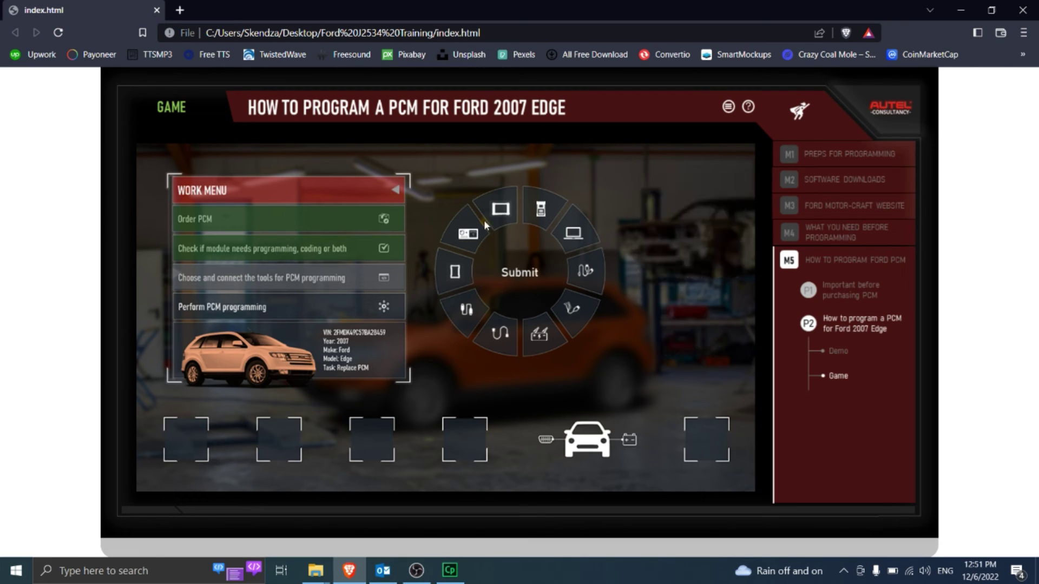
- Place laptop, USB cable, J2534 device, U-shaped cable and Schumacher INC100 into slots one to four and six
{"action": "mouse_move", "coordinate": [544, 227]}
{"action": "left_click_drag", "start_coordinate": [573, 234], "coordinate": [183, 443]}
{"action": "mouse_move", "coordinate": [475, 309]}
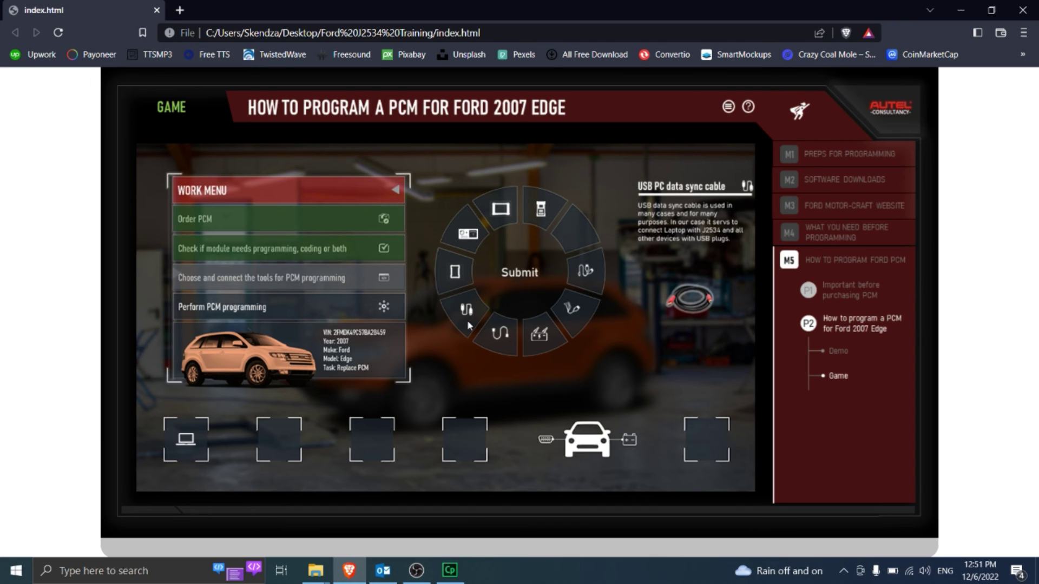
{"action": "left_click_drag", "start_coordinate": [467, 318], "coordinate": [287, 444]}
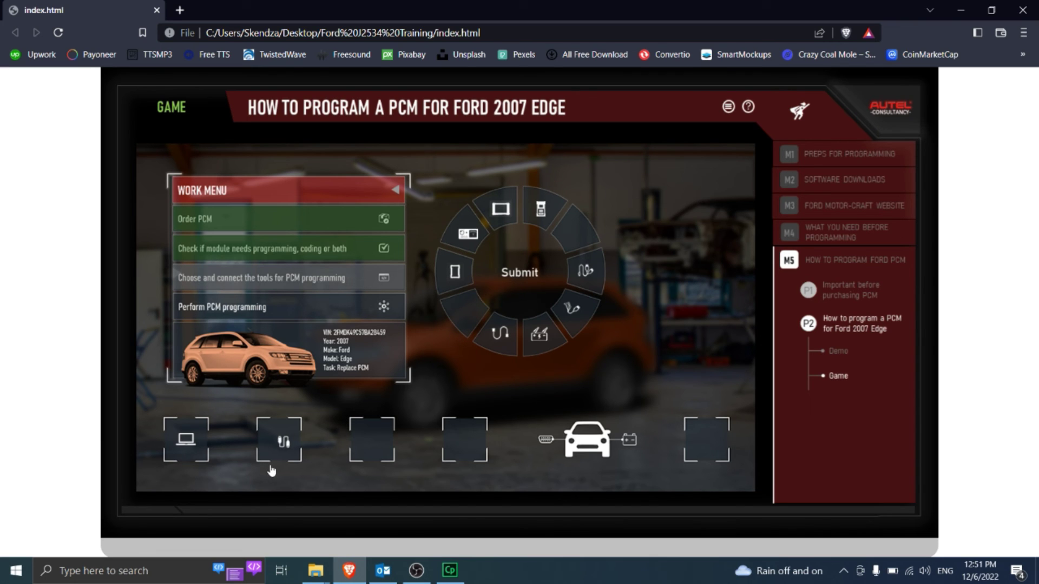
{"action": "left_click_drag", "start_coordinate": [448, 284], "coordinate": [374, 441]}
{"action": "left_click_drag", "start_coordinate": [498, 335], "coordinate": [453, 452]}
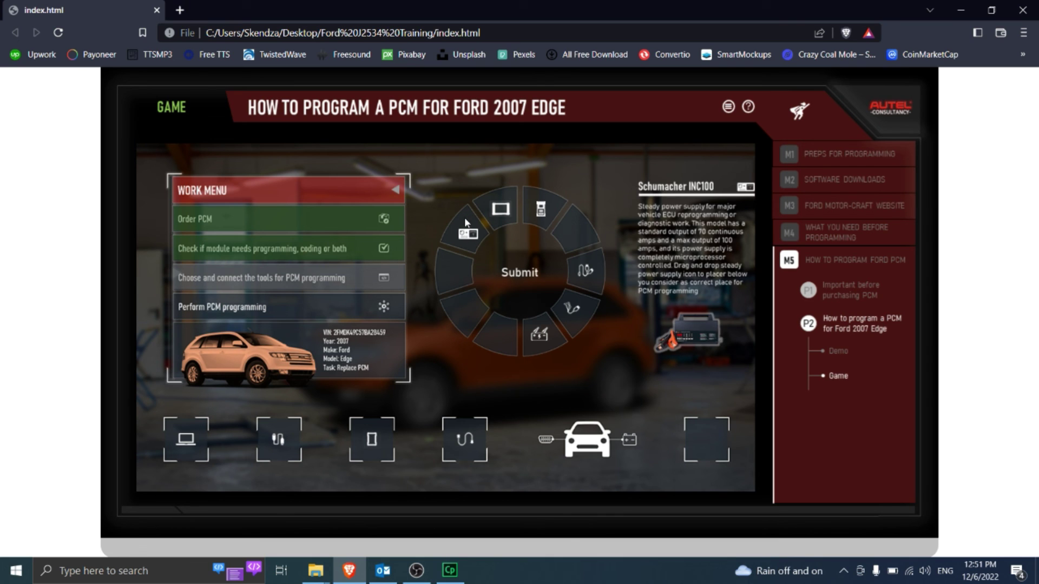
{"action": "left_click_drag", "start_coordinate": [466, 240], "coordinate": [716, 445]}
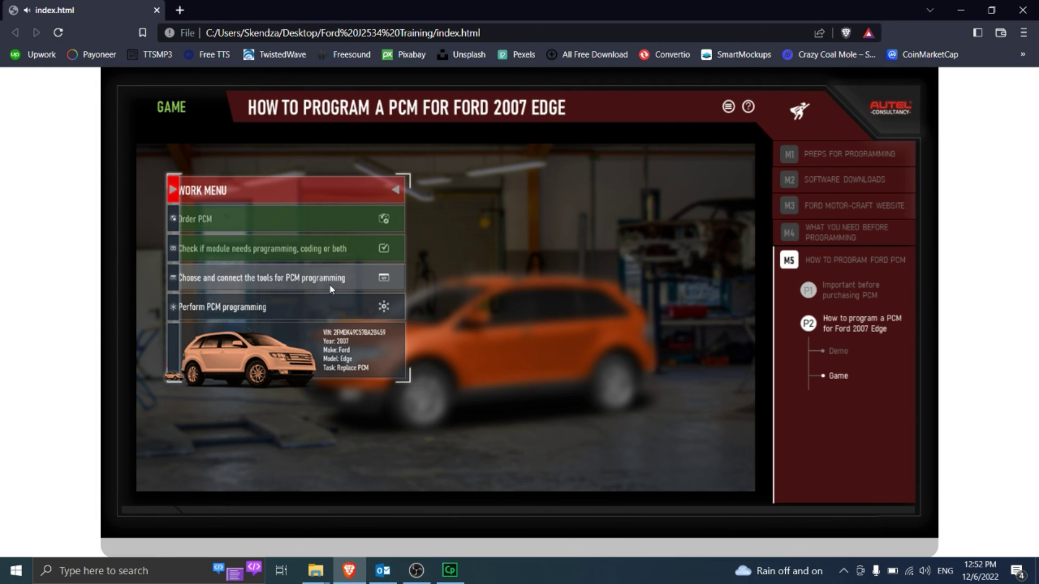
- Choose Perform PCM programming in the Work Menu to bring up the simulated Windows desktop
{"action": "left_click", "coordinate": [277, 306]}
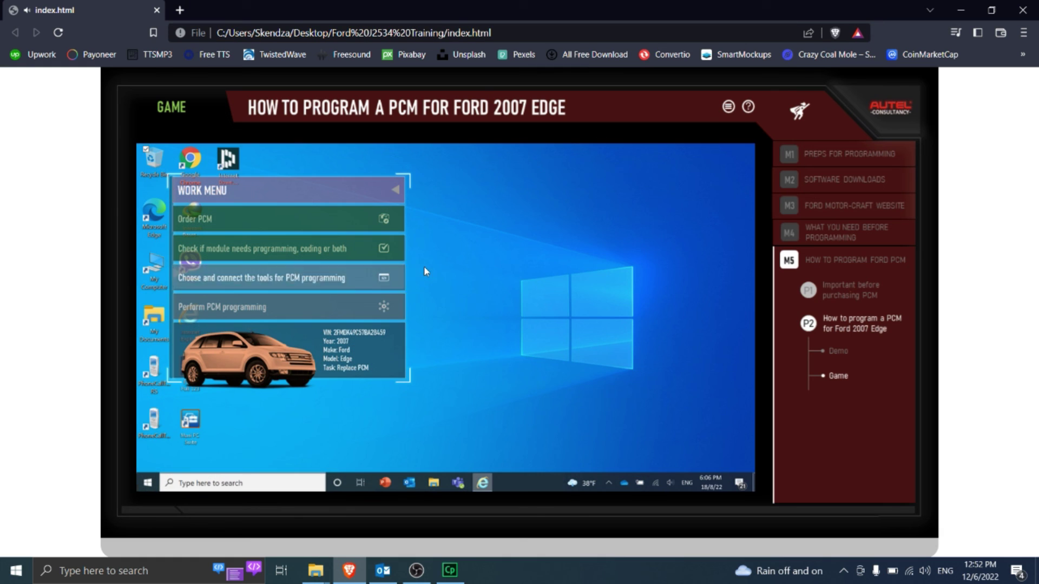